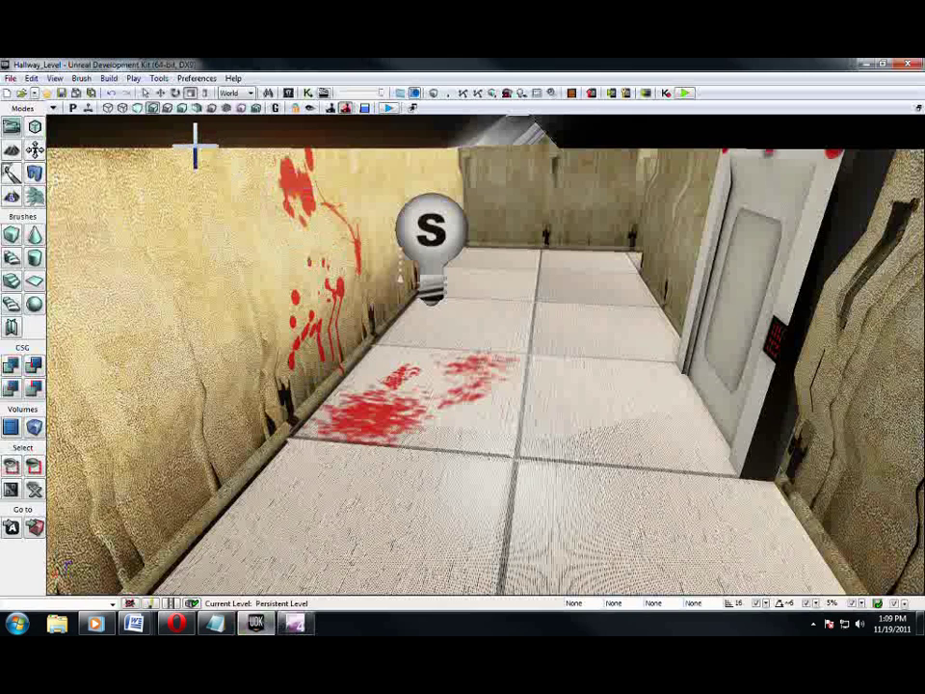
# Check the Default Game Type choice in the level's World Properties
pyautogui.click(59, 80)
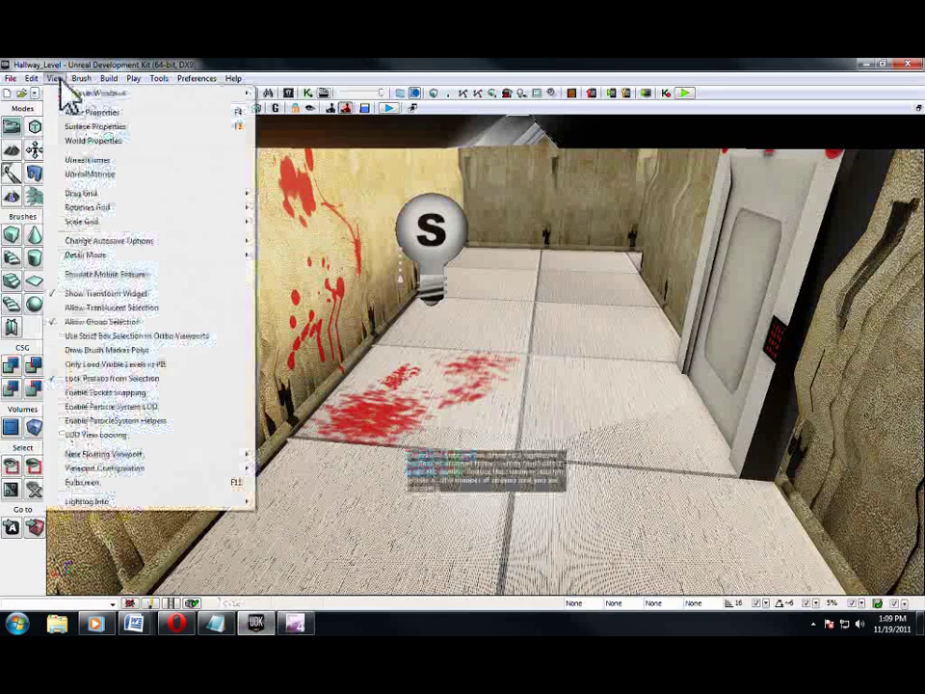
pyautogui.click(117, 141)
pyautogui.click(130, 320)
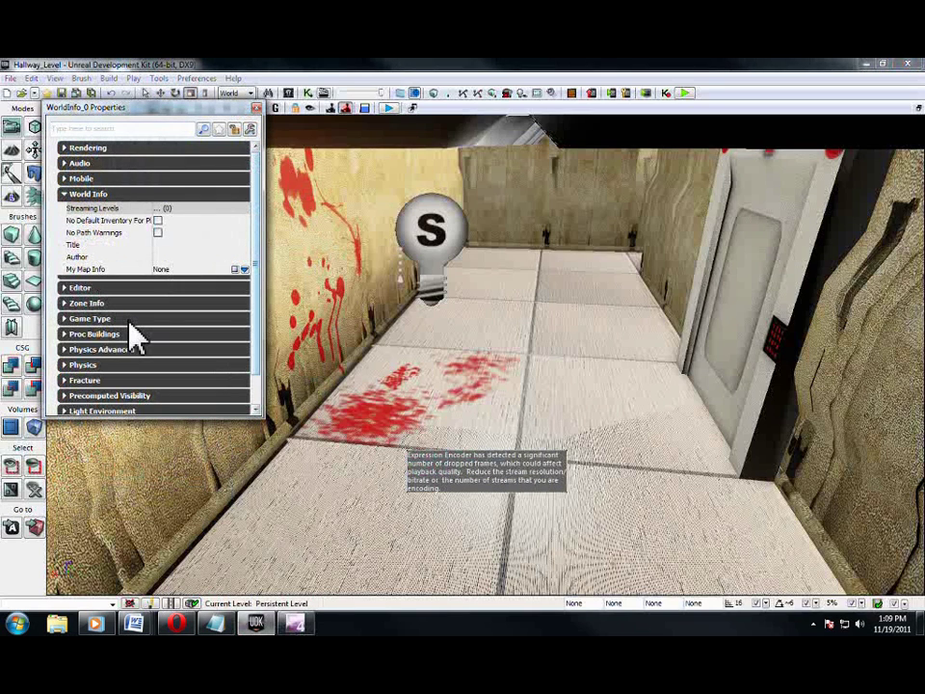
pyautogui.click(131, 322)
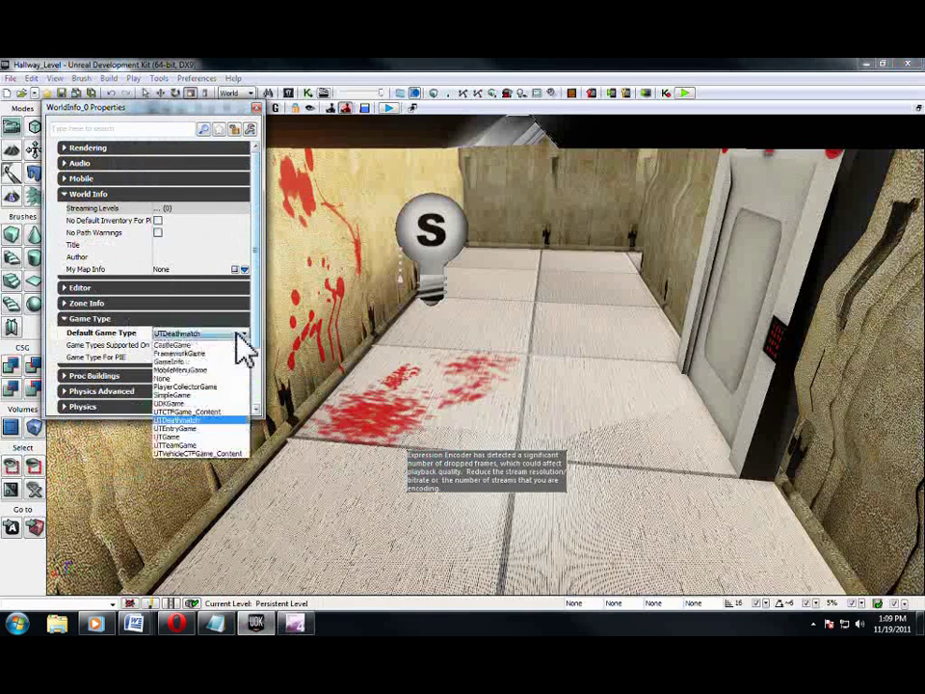
pyautogui.click(257, 107)
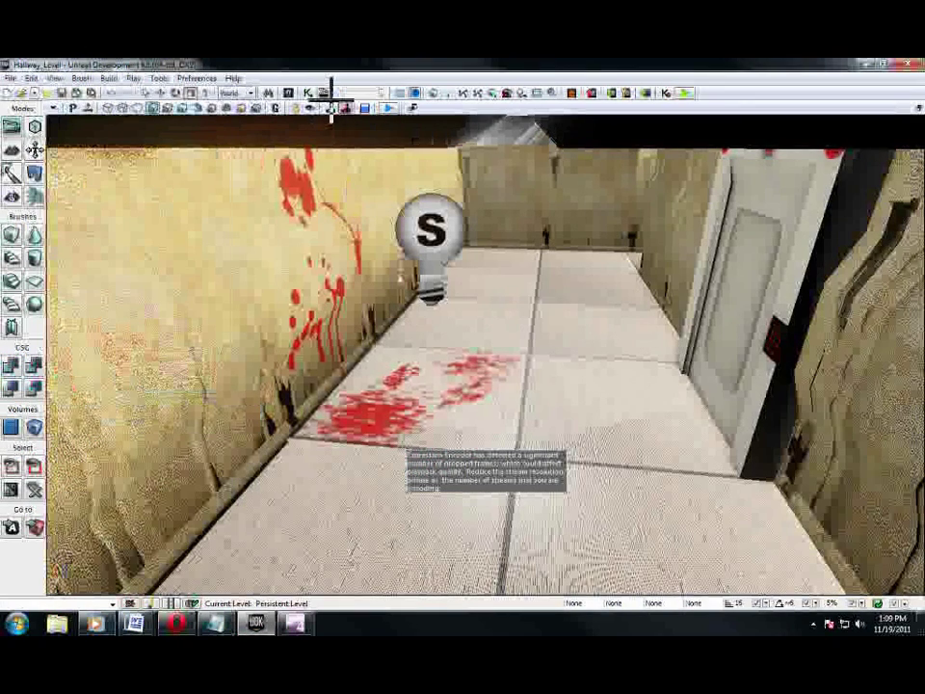
# Add a Trigger actor on the hallway floor near the blood stain and enlarge it to span the corridor
pyautogui.click(516, 464)
pyautogui.rightClick(519, 403)
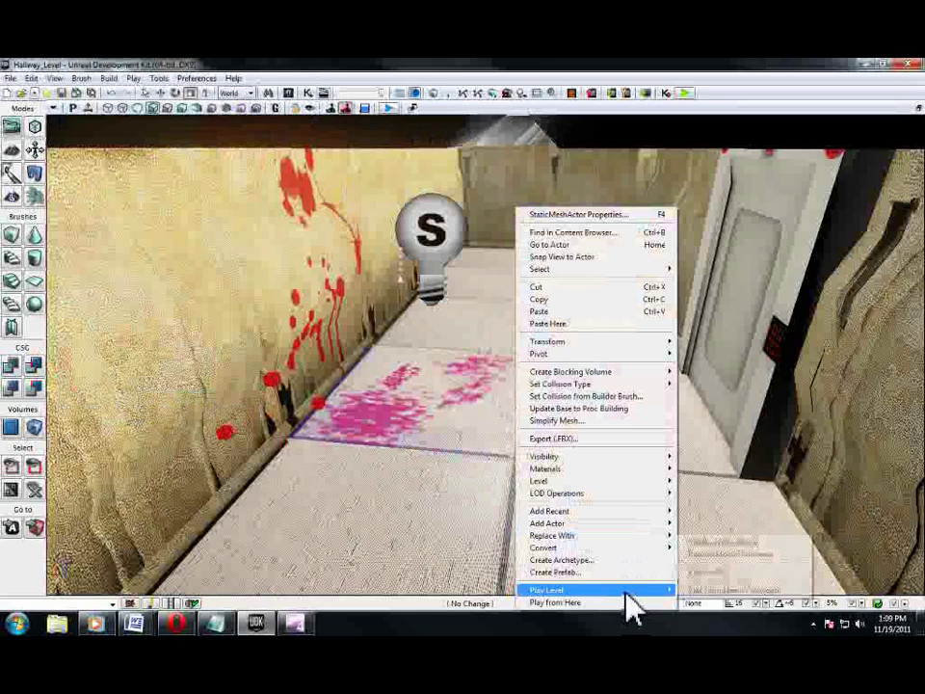
pyautogui.moveTo(638, 525)
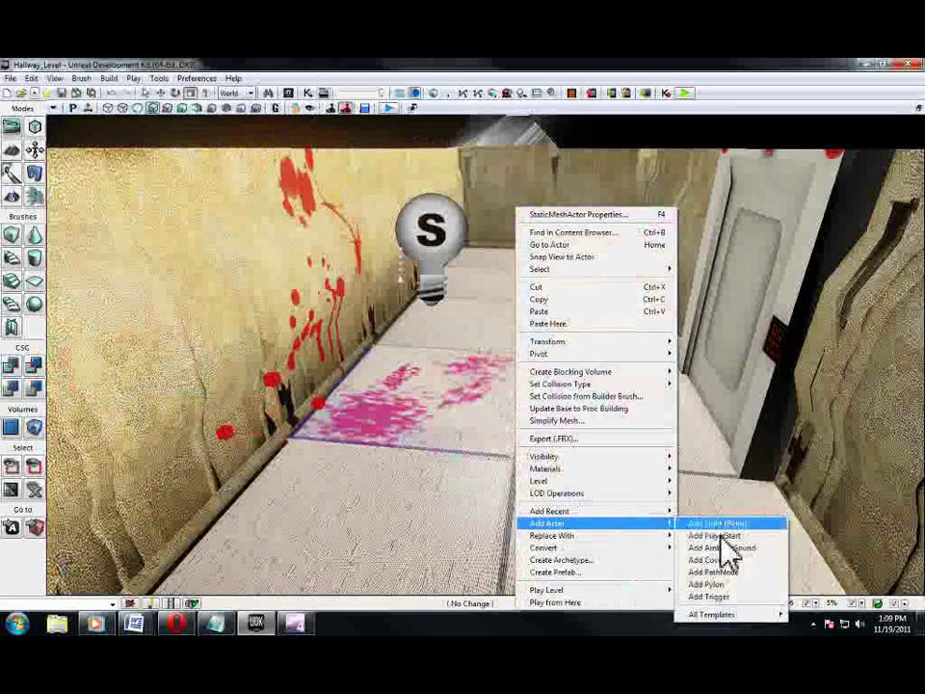
pyautogui.click(737, 600)
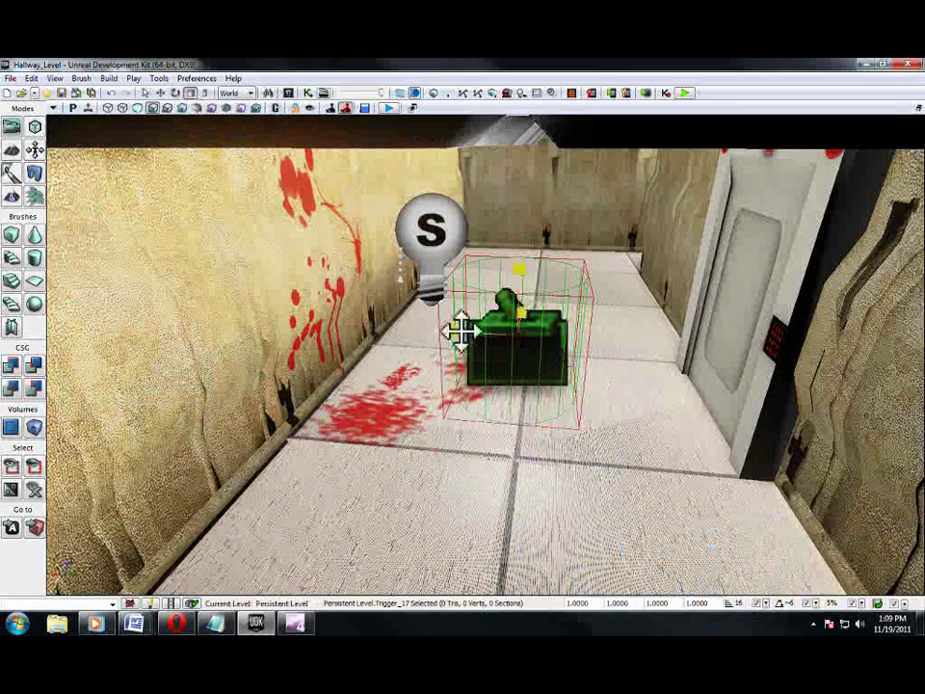
pyautogui.moveTo(461, 330); pyautogui.dragTo(408, 330)
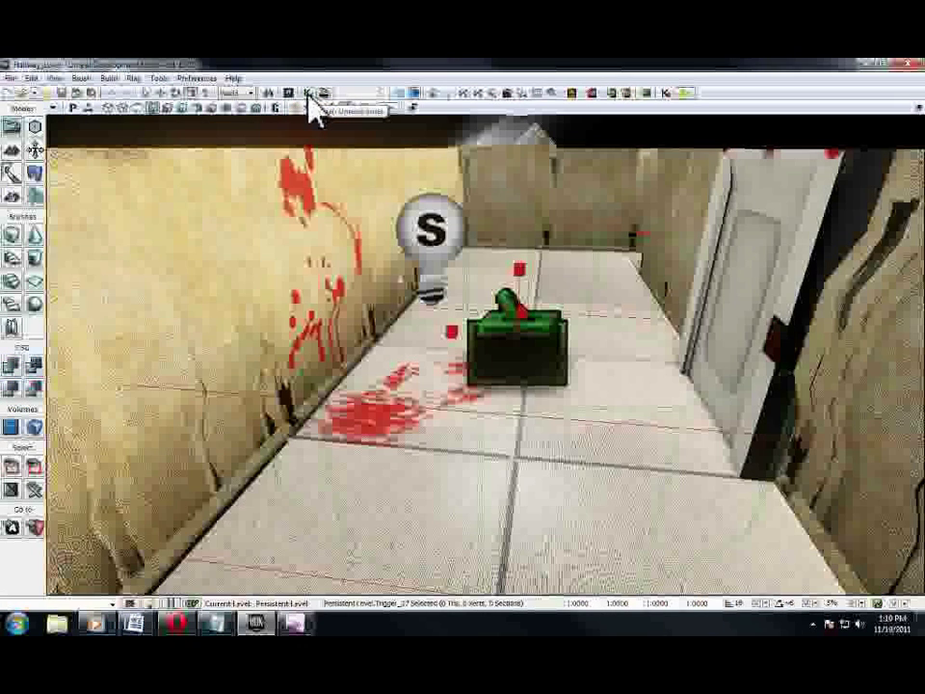
# Open Kismet and create a Touch event using the selected trigger
pyautogui.click(309, 95)
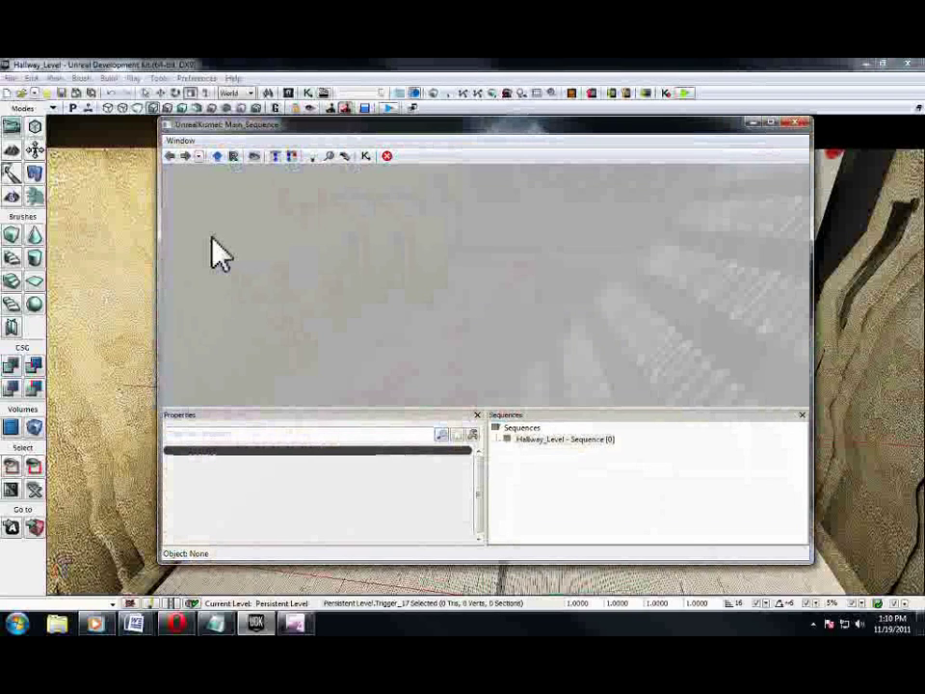
pyautogui.rightClick(212, 238)
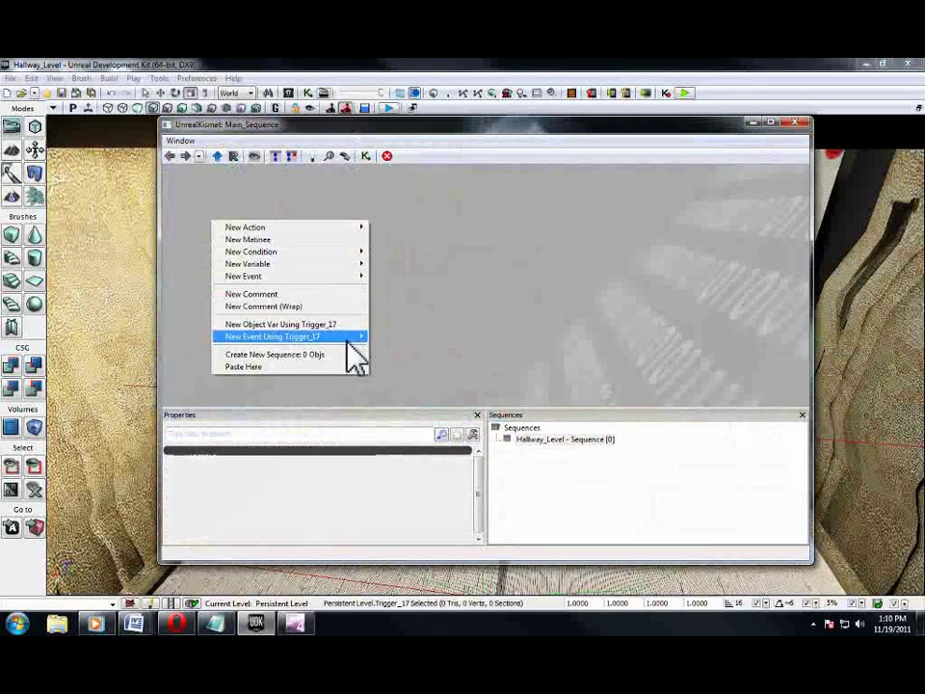
pyautogui.moveTo(349, 342)
pyautogui.click(410, 340)
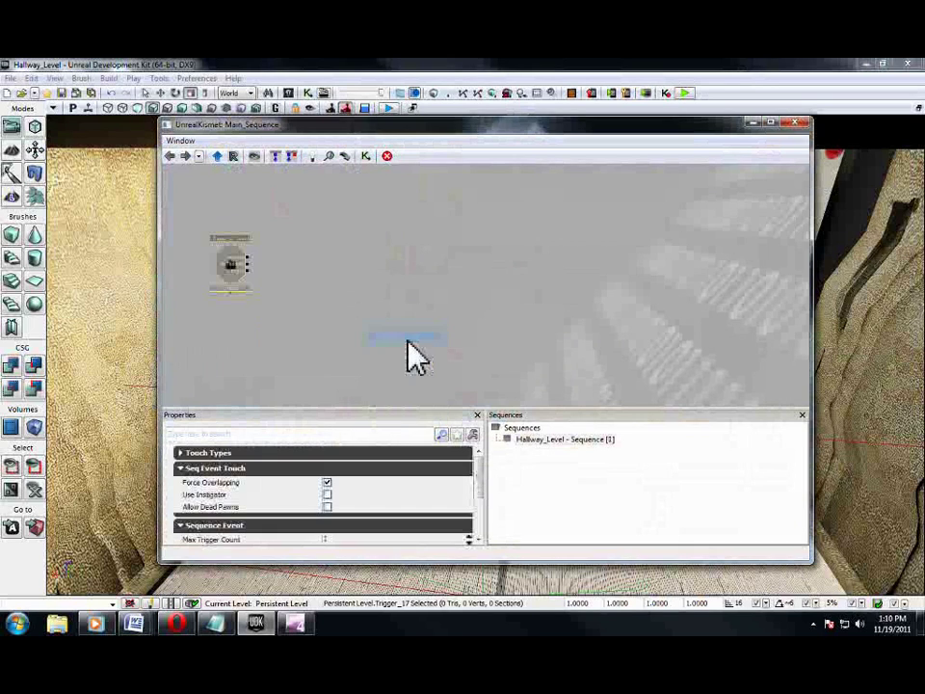
# Set the Touch event's Max Trigger Count to 0
pyautogui.click(289, 381)
pyautogui.click(327, 540)
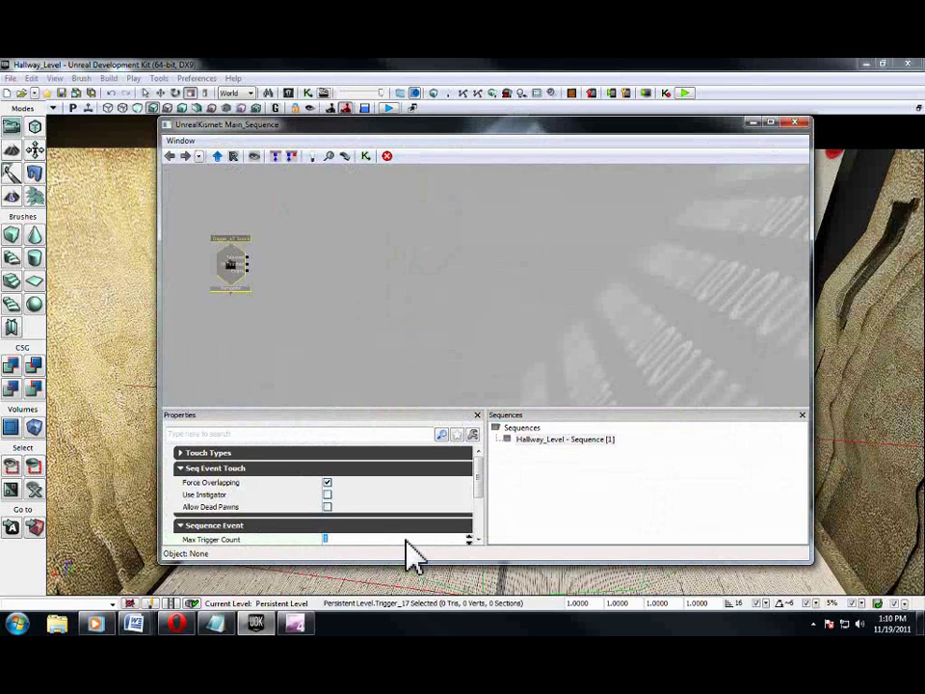
pyautogui.write('0')
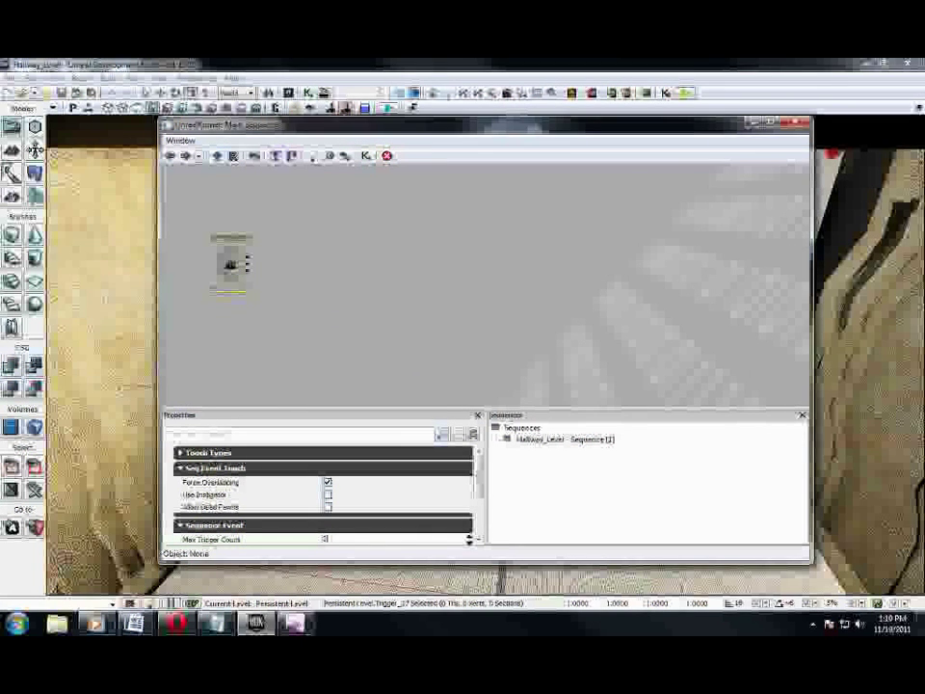
pyautogui.press('Return')
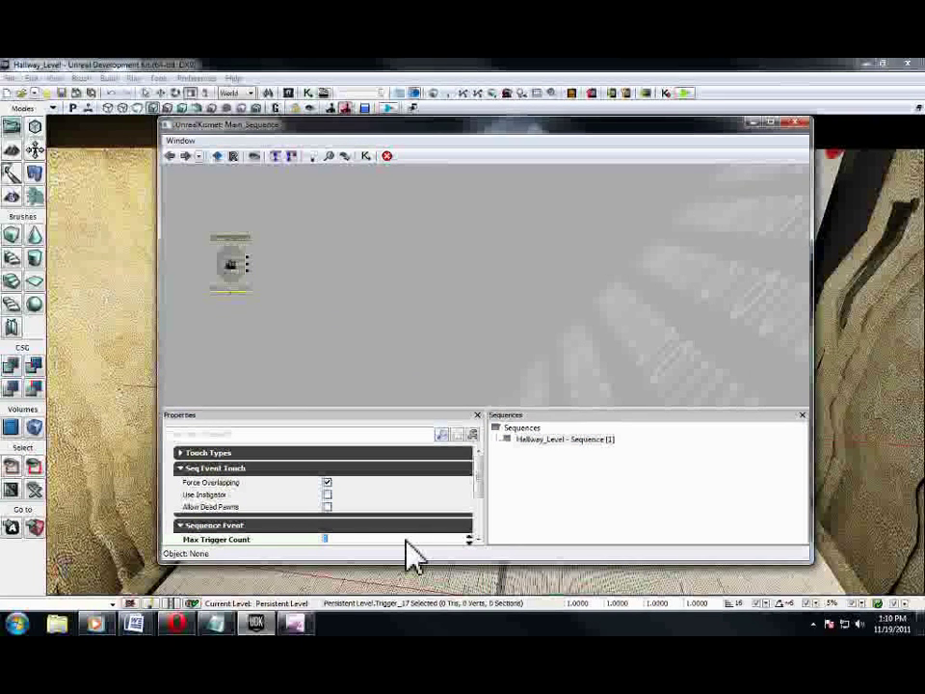
pyautogui.click(403, 335)
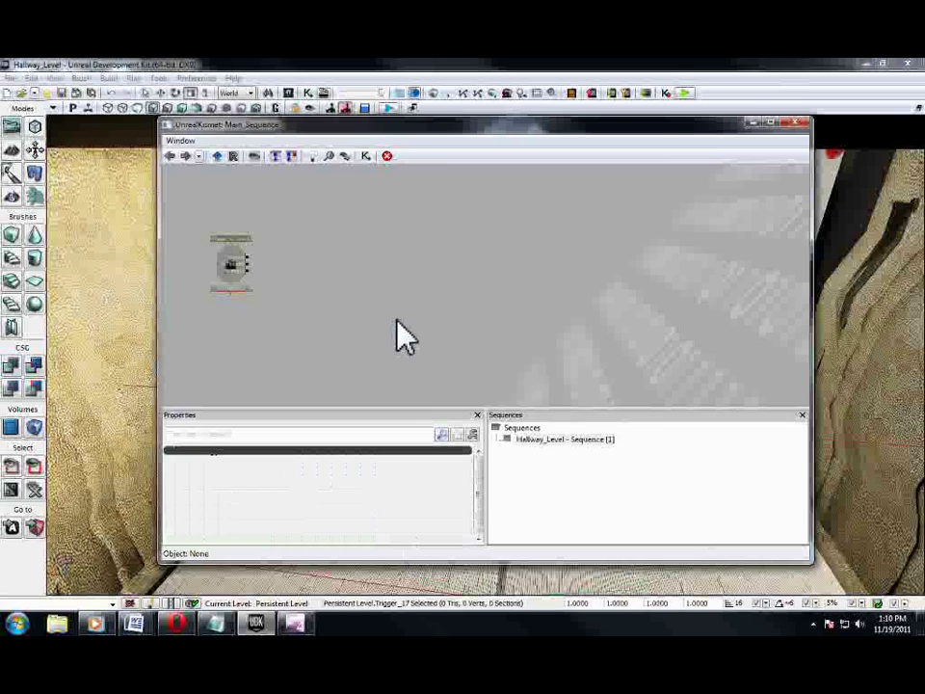
# Add a Random switch action beside the Touch event and connect the event's Touched output to its In input
pyautogui.rightClick(274, 258)
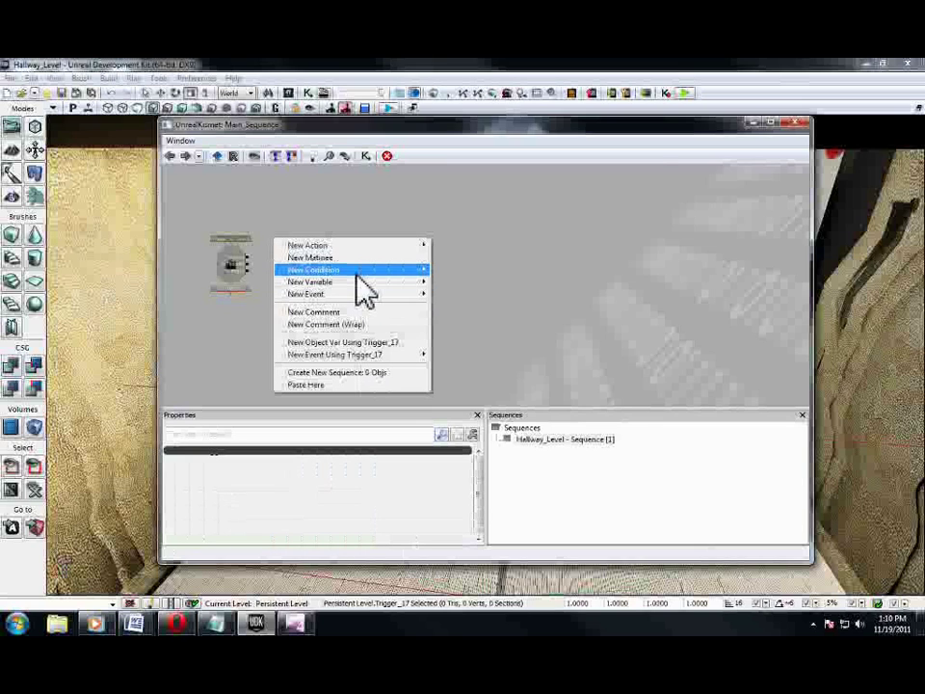
pyautogui.moveTo(364, 248)
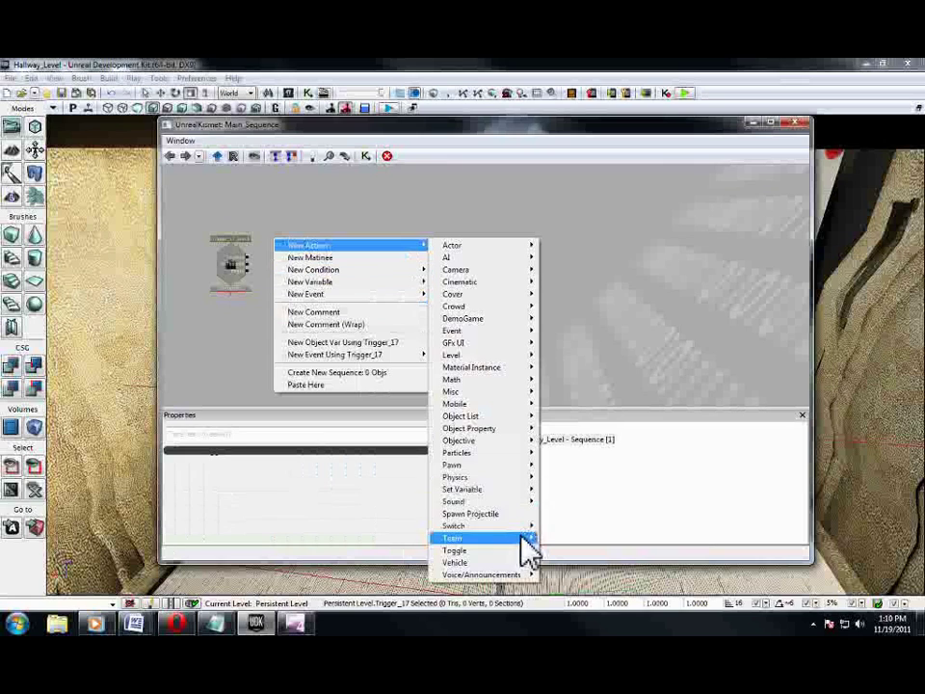
pyautogui.moveTo(531, 528)
pyautogui.click(574, 539)
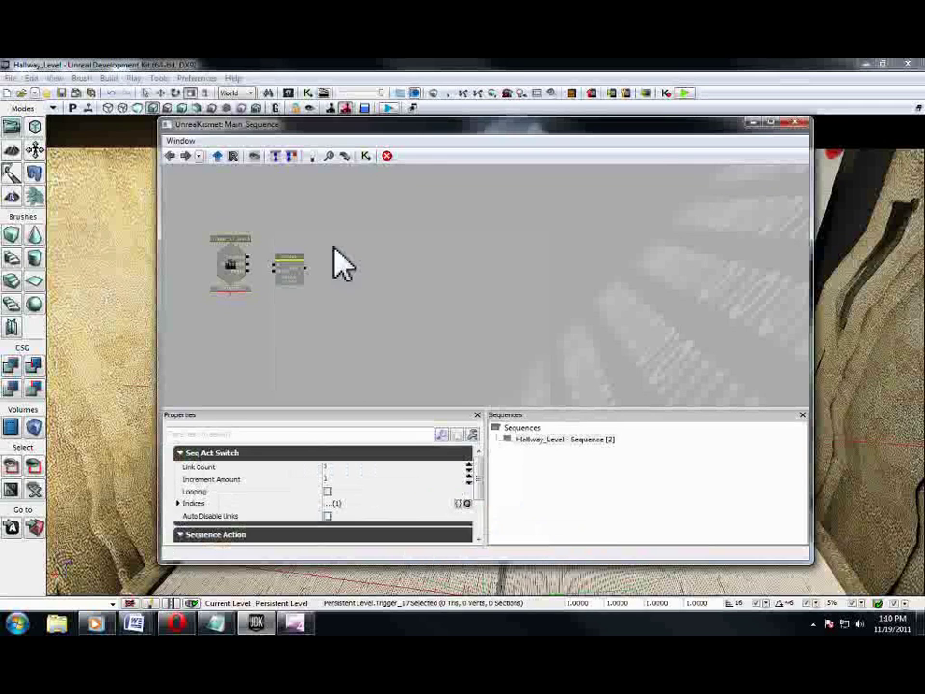
pyautogui.scroll(3, 362, 268)
pyautogui.scroll(-1, 362, 269)
pyautogui.moveTo(363, 269); pyautogui.dragTo(411, 281)
pyautogui.moveTo(264, 262); pyautogui.dragTo(301, 274)
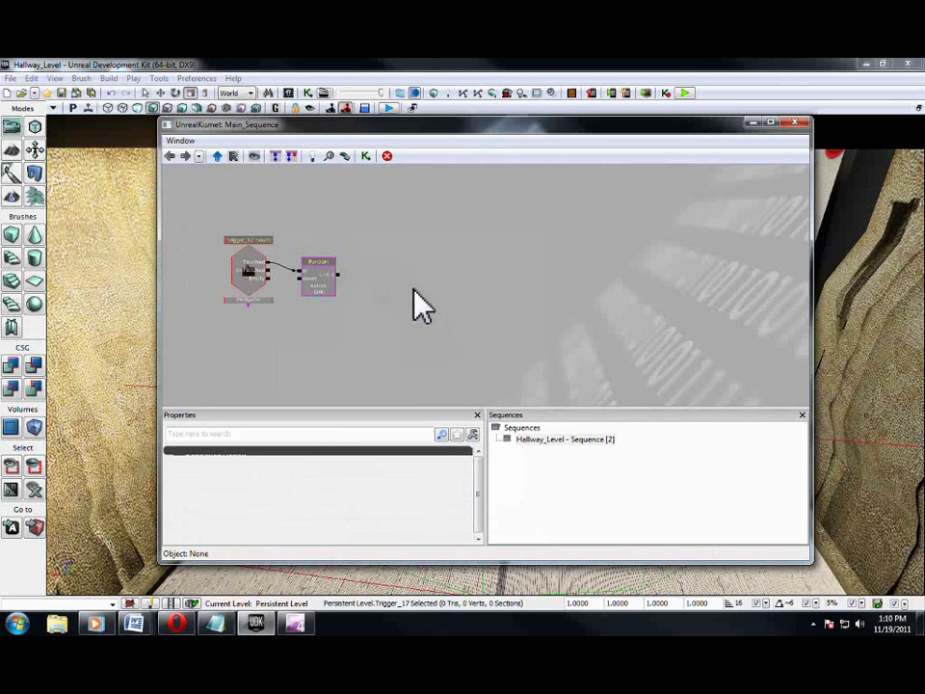
# Add a Play Announcement action beyond the Random switch
pyautogui.rightClick(374, 248)
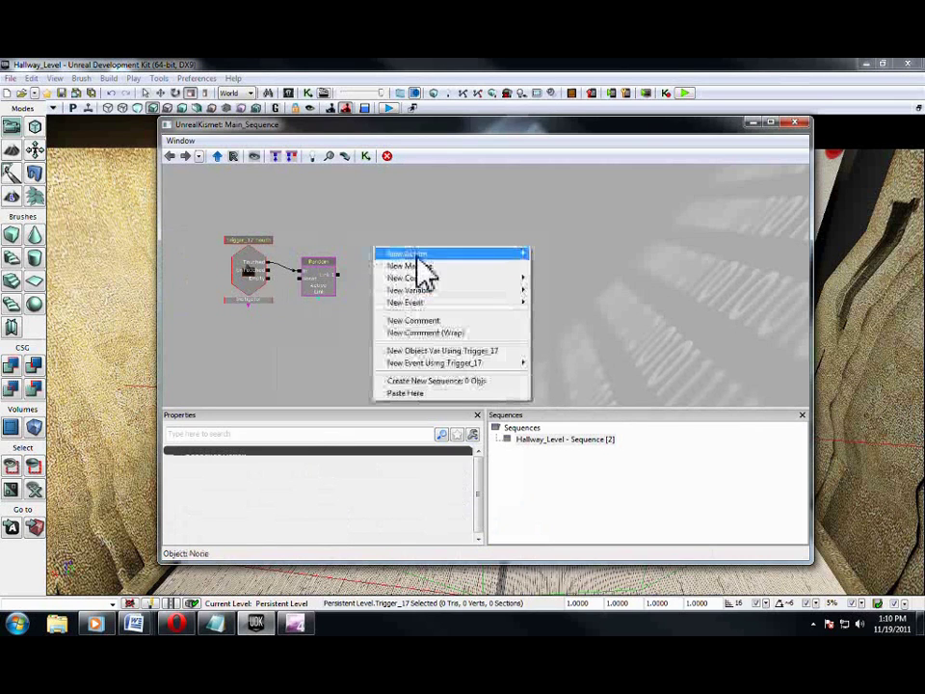
pyautogui.moveTo(424, 265)
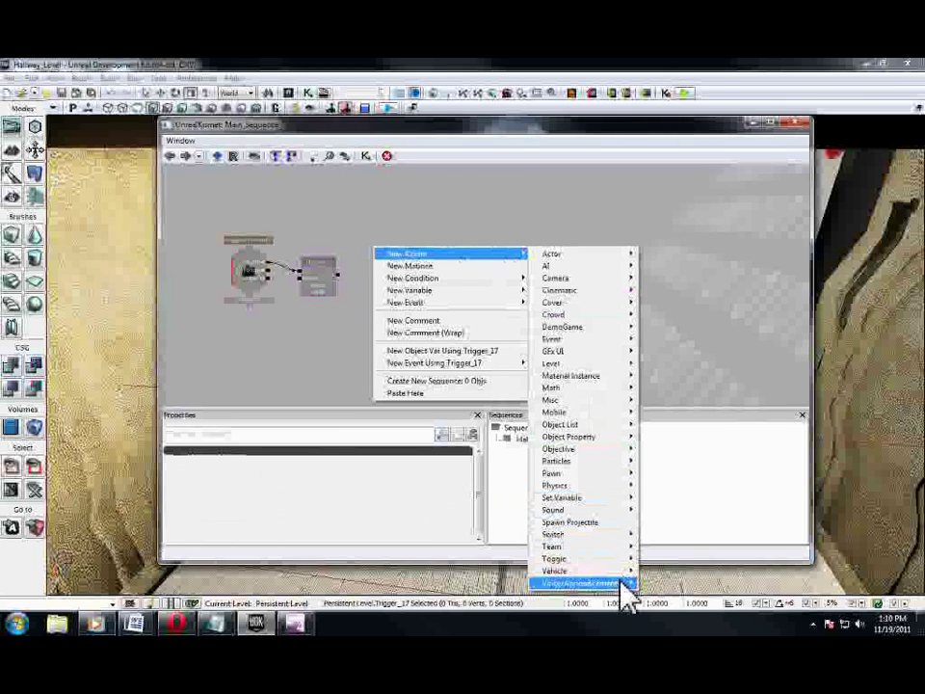
pyautogui.moveTo(624, 585)
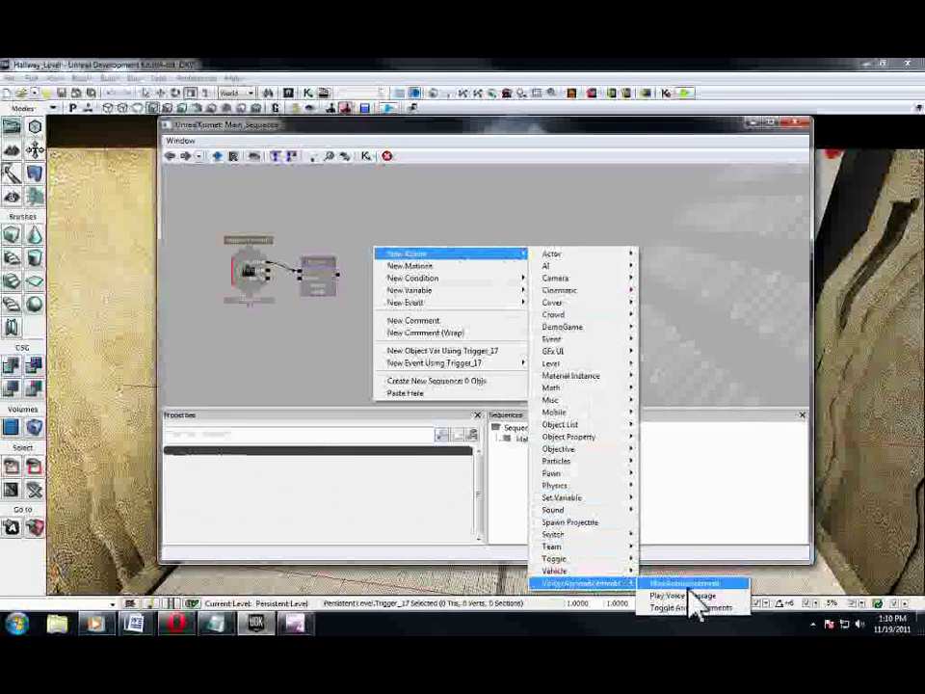
pyautogui.click(686, 585)
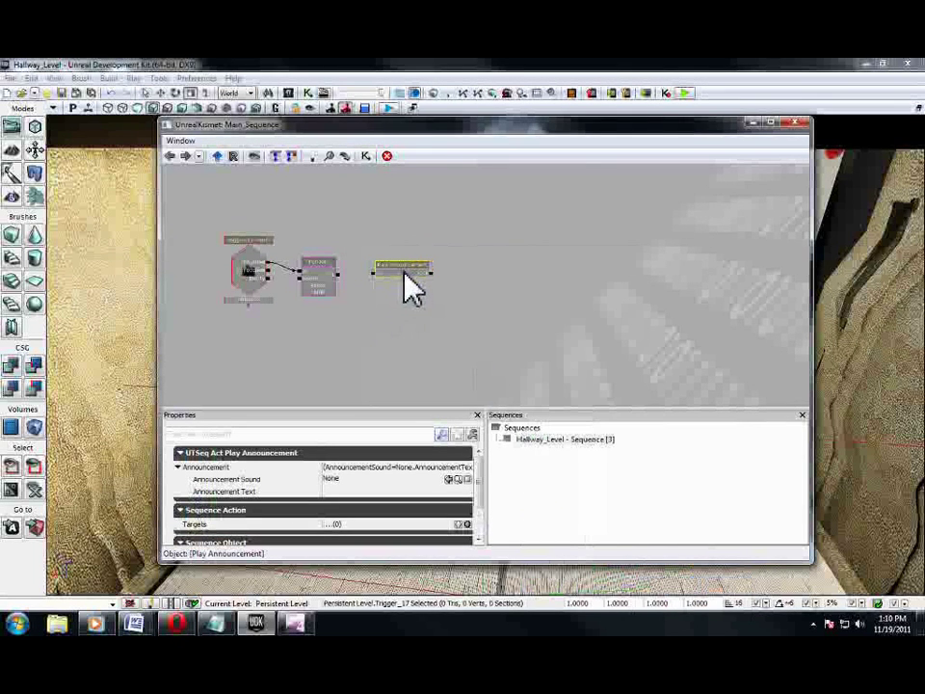
# Make two copies of the Play Announcement node and arrange the three nodes in a column beside the Random switch
pyautogui.keyDown('ctrl'); pyautogui.moveTo(406, 274); pyautogui.dragTo(384, 220); pyautogui.keyUp('ctrl')
pyautogui.hotkey('ctrl', 'v')
pyautogui.hotkey('ctrl', 'v')
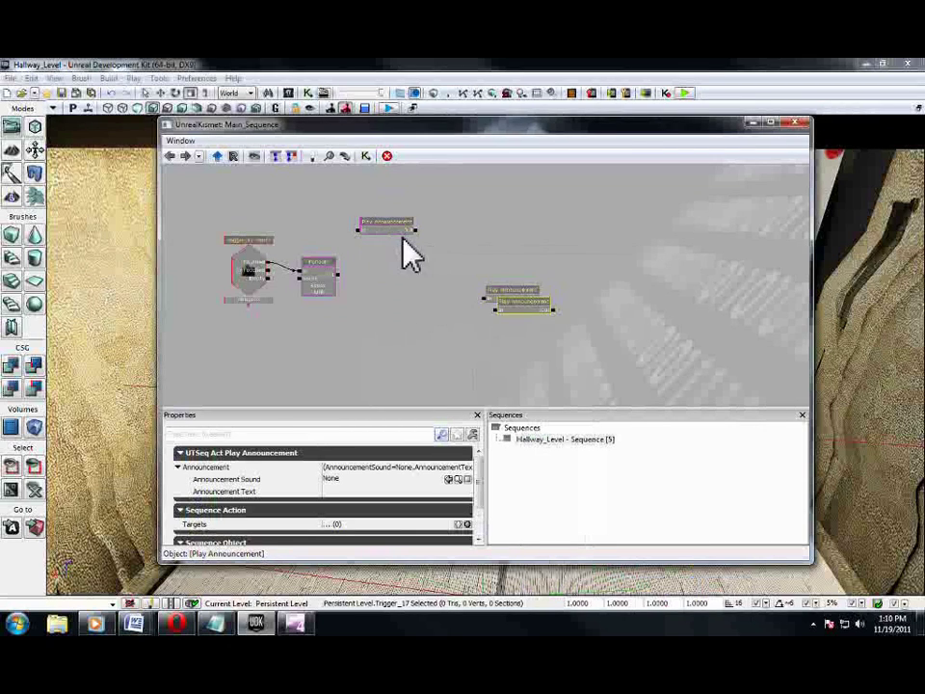
pyautogui.keyDown('ctrl'); pyautogui.moveTo(533, 318); pyautogui.dragTo(379, 327); pyautogui.keyUp('ctrl')
pyautogui.moveTo(516, 293); pyautogui.dragTo(421, 275)
pyautogui.click(533, 299)
pyautogui.click(390, 327)
pyautogui.moveTo(390, 326)
pyautogui.keyDown('ctrl'); pyautogui.mouseDown()
pyautogui.moveTo(438, 324)
pyautogui.moveTo(407, 323)
pyautogui.mouseUp(); pyautogui.keyUp('ctrl')
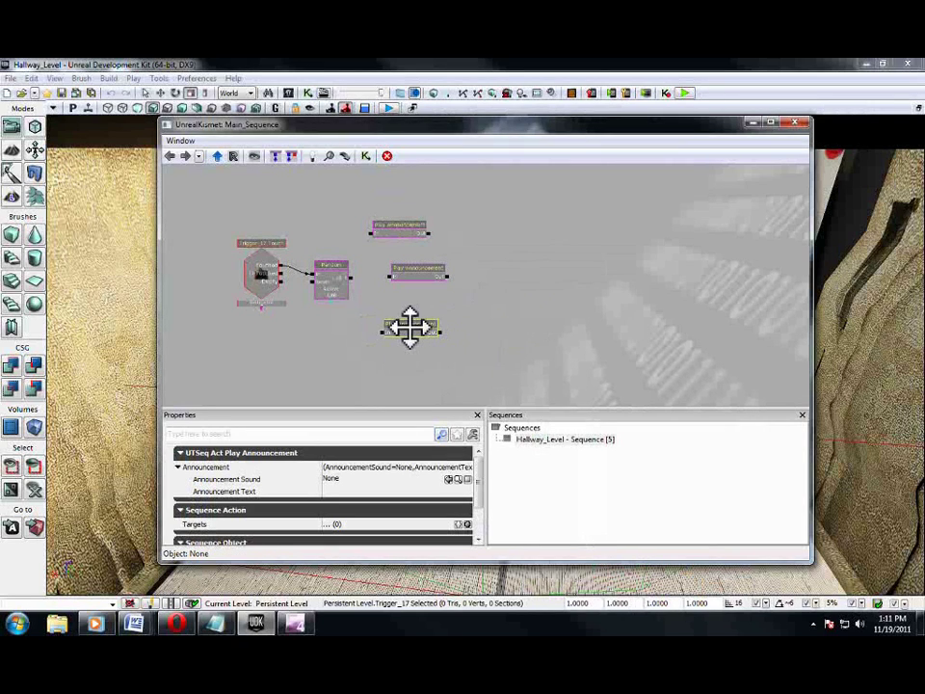
# Set the Random switch's Link Count to 3
pyautogui.click(330, 273)
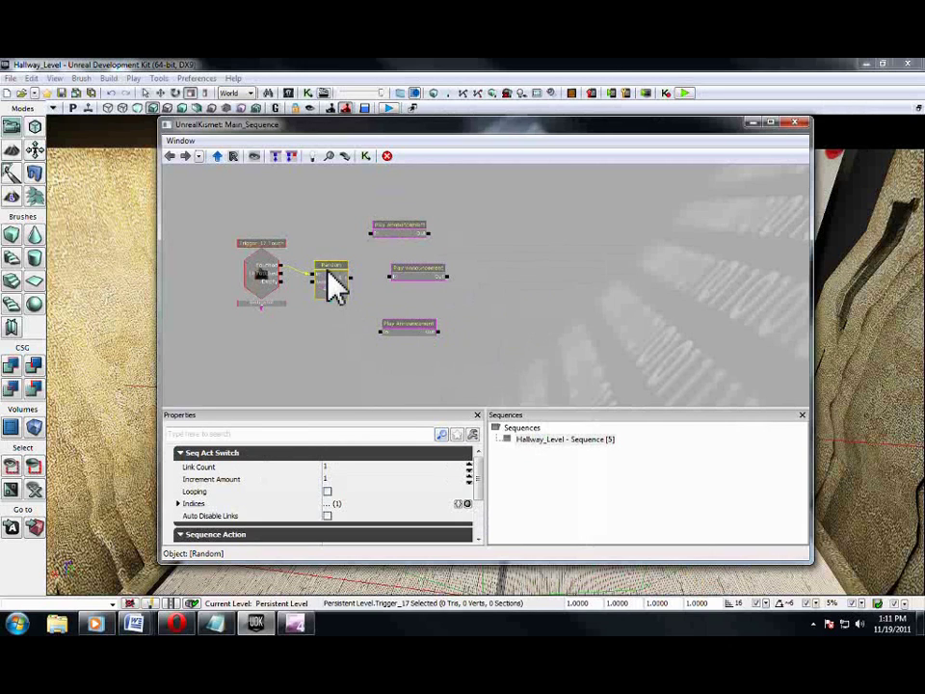
pyautogui.click(338, 467)
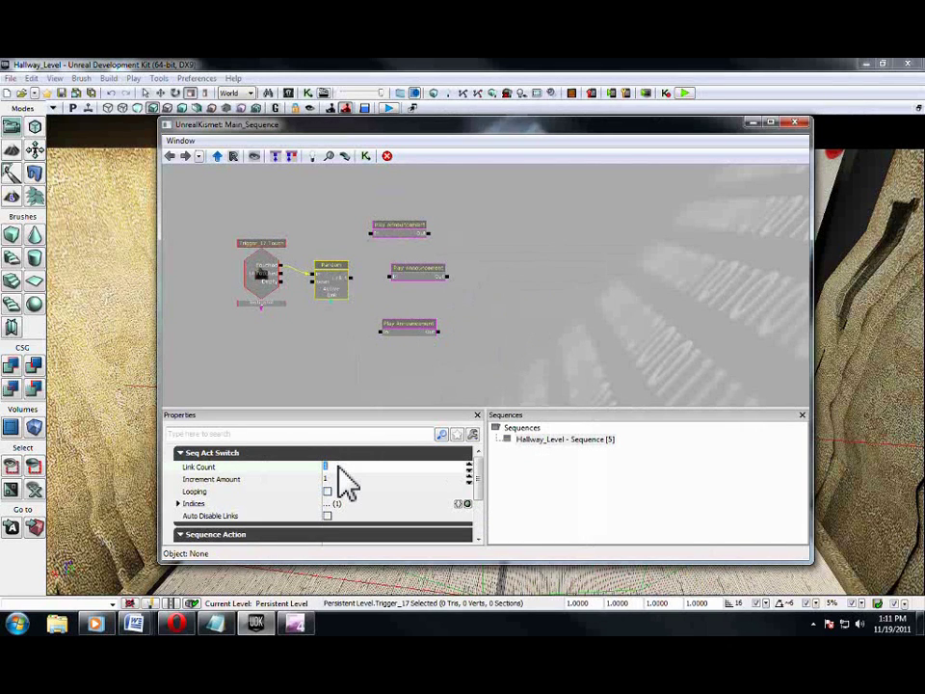
pyautogui.write('3')
pyautogui.press('Return')
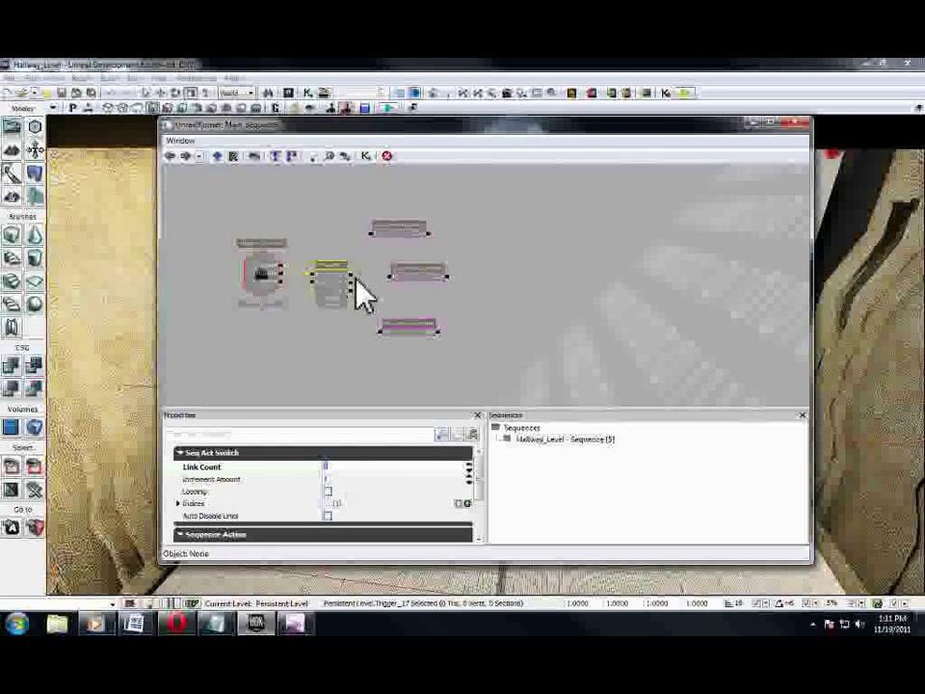
# Connect each of the Random switch's three link outputs to the In input of its own Play Announcement node
pyautogui.moveTo(355, 280); pyautogui.dragTo(372, 240)
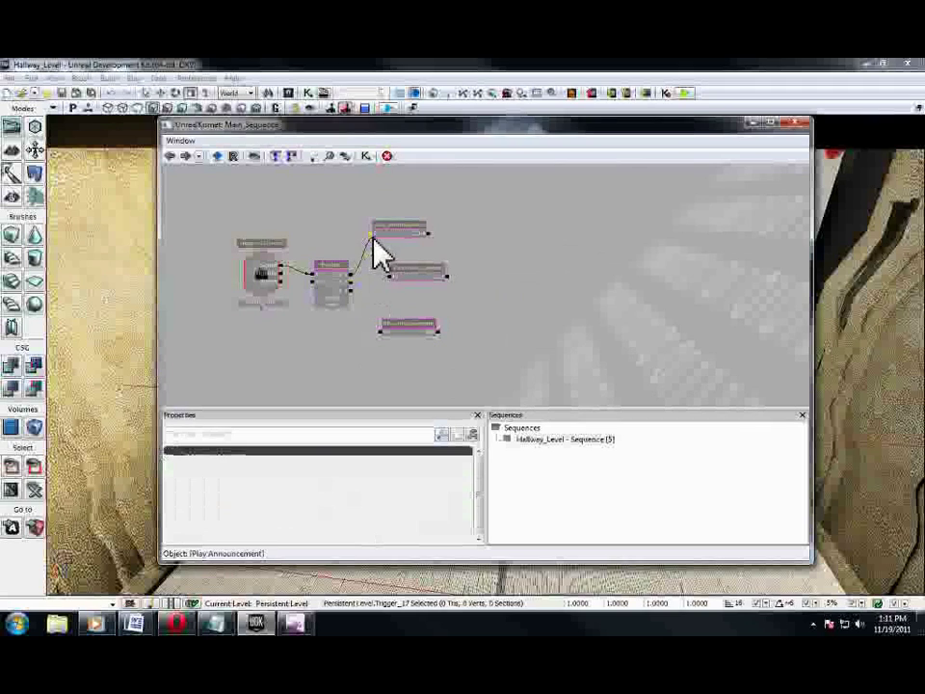
pyautogui.click(352, 286)
pyautogui.moveTo(354, 286); pyautogui.dragTo(415, 328)
# Set the Announcement Text to "Death Shake" on the upper Play Announcement node and "Death Shake 2" on the middle one
pyautogui.click(427, 229)
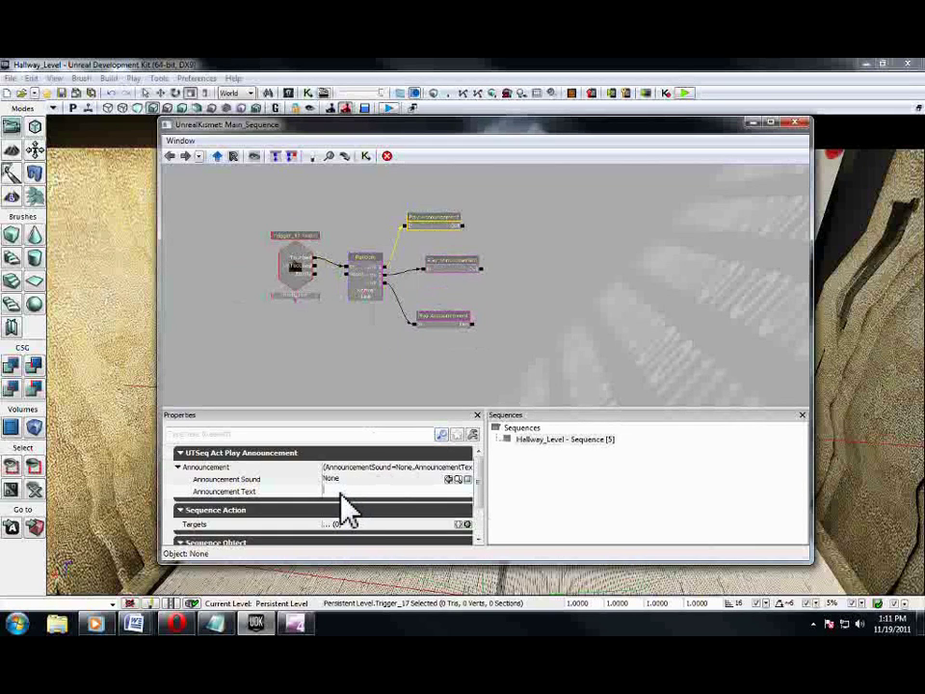
pyautogui.write('Death Shake')
pyautogui.click(448, 266)
pyautogui.click(356, 490)
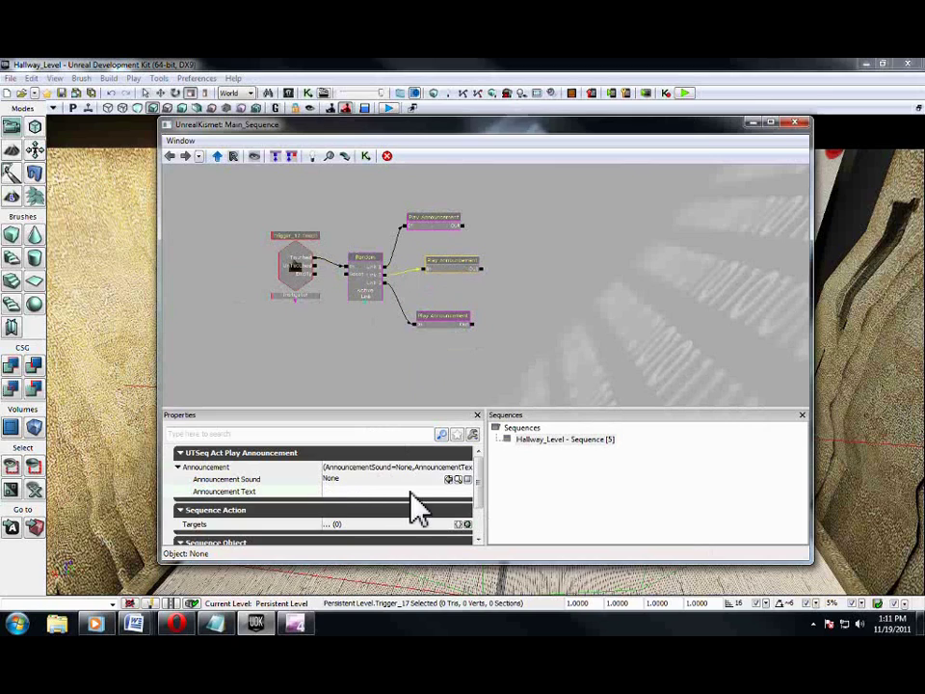
pyautogui.write('Death Shake 2')
pyautogui.press('Return')
# Set the Announcement Text of the lowest Play Announcement node to "Death Shake 3"
pyautogui.click(442, 318)
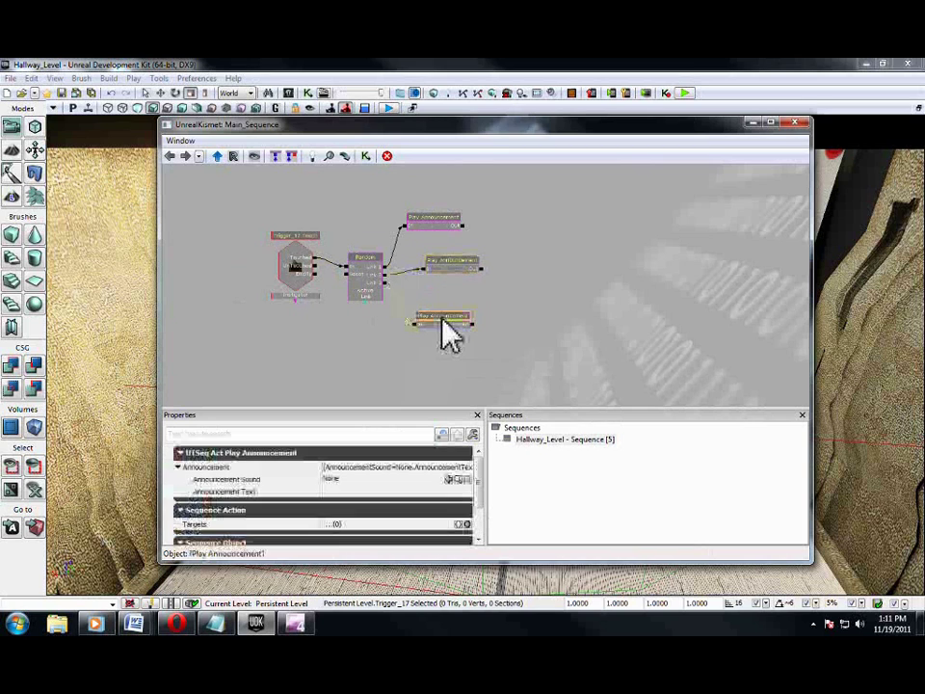
pyautogui.click(367, 490)
pyautogui.write('Death Sha')
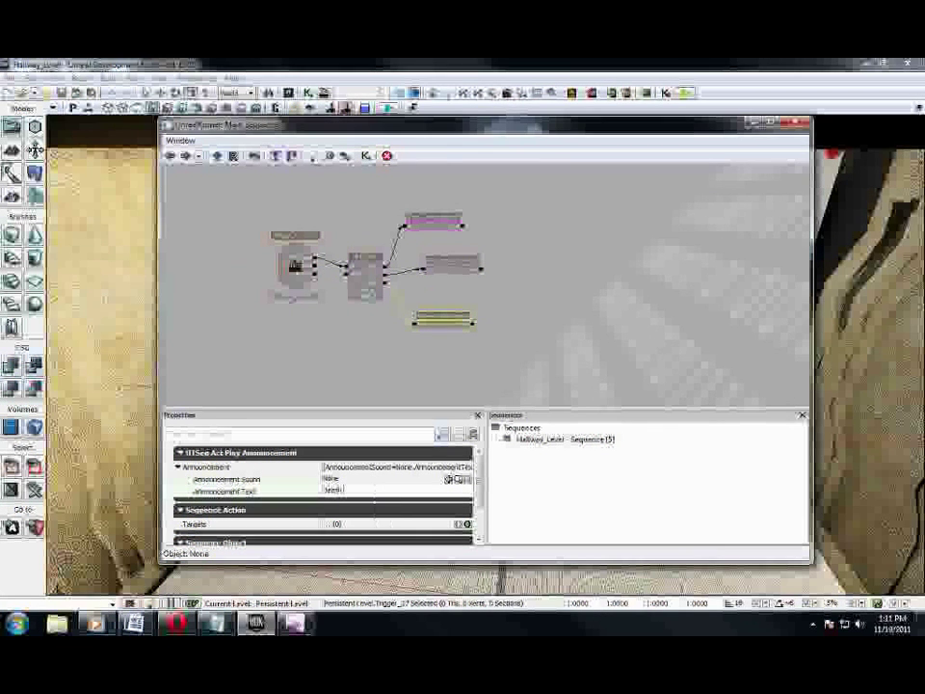
pyautogui.write('ke 3')
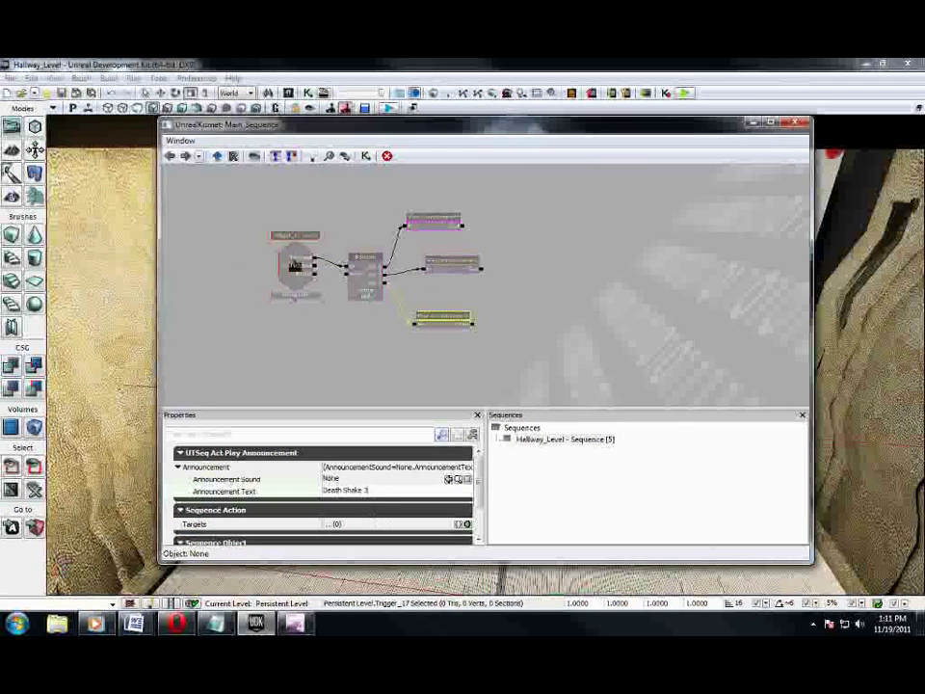
pyautogui.press('Return')
pyautogui.click(434, 374)
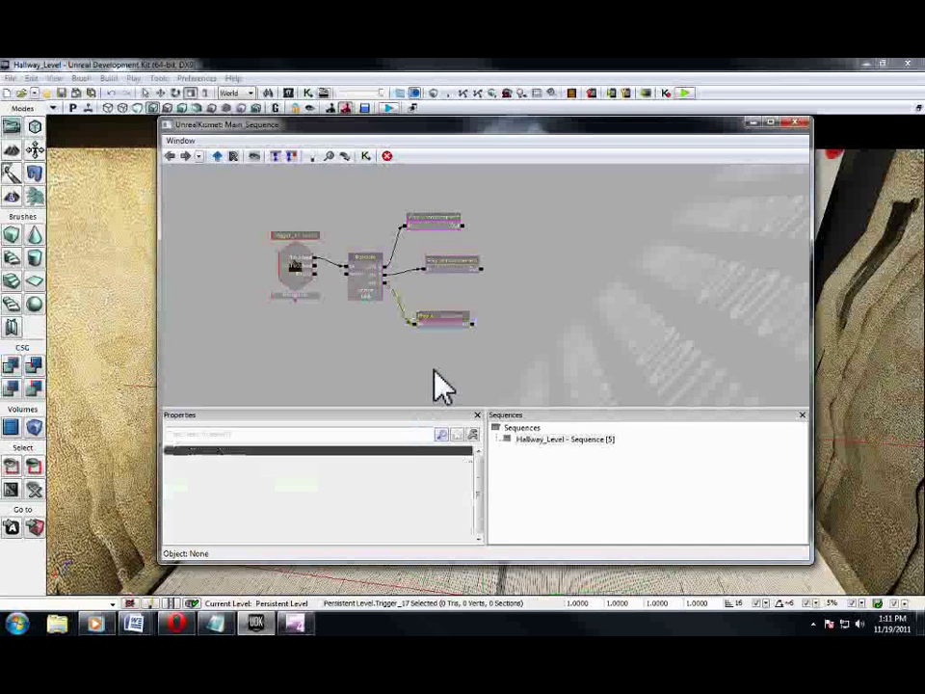
# Play-test the level, walking back and forth through the trigger several times to check the random announcements, and end the test
pyautogui.click(685, 93)
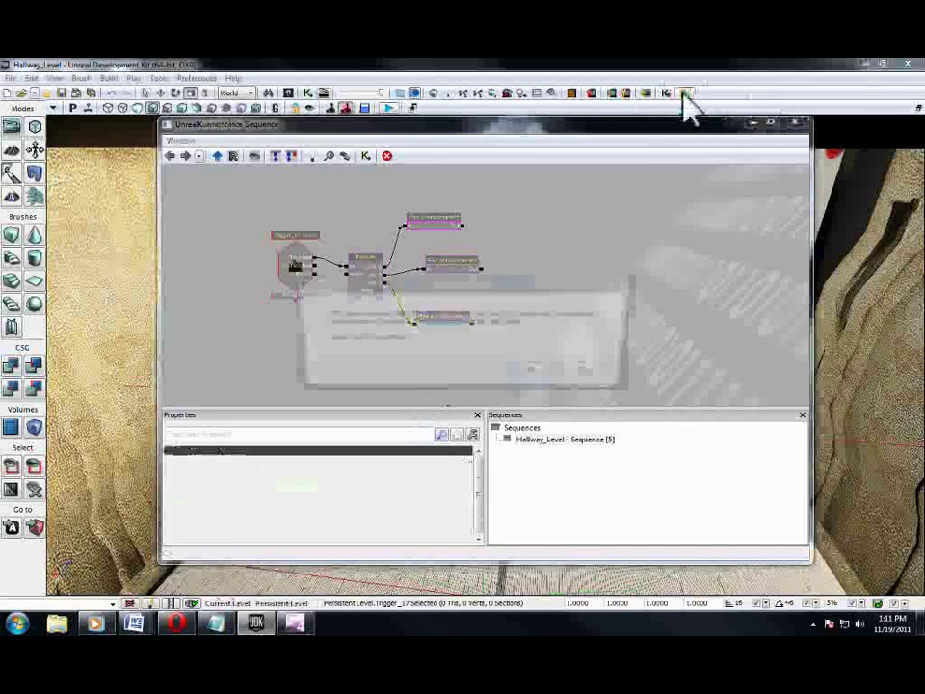
pyautogui.click(542, 373)
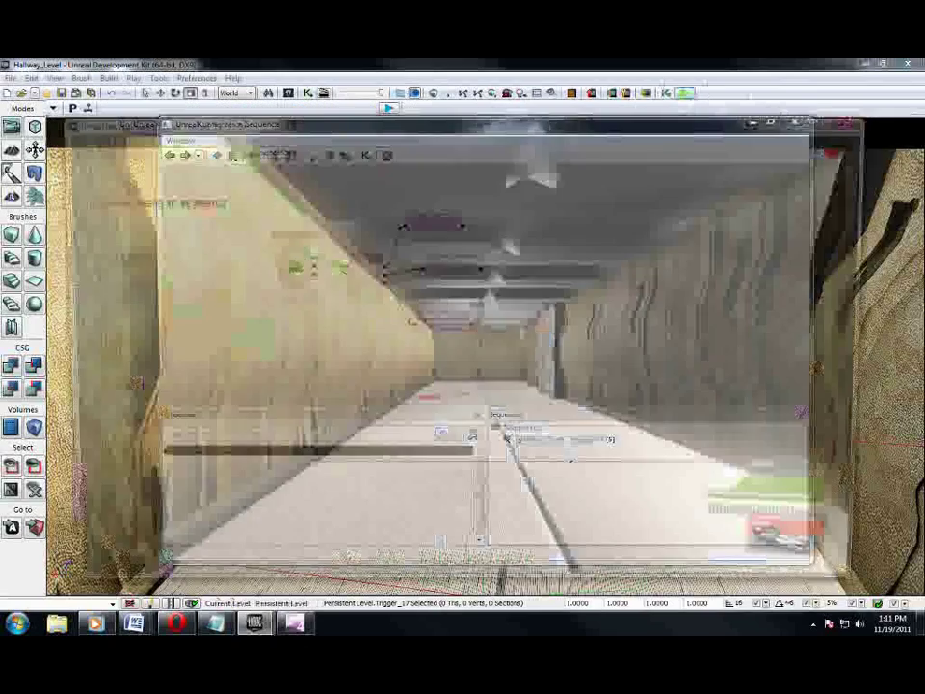
pyautogui.press('w')
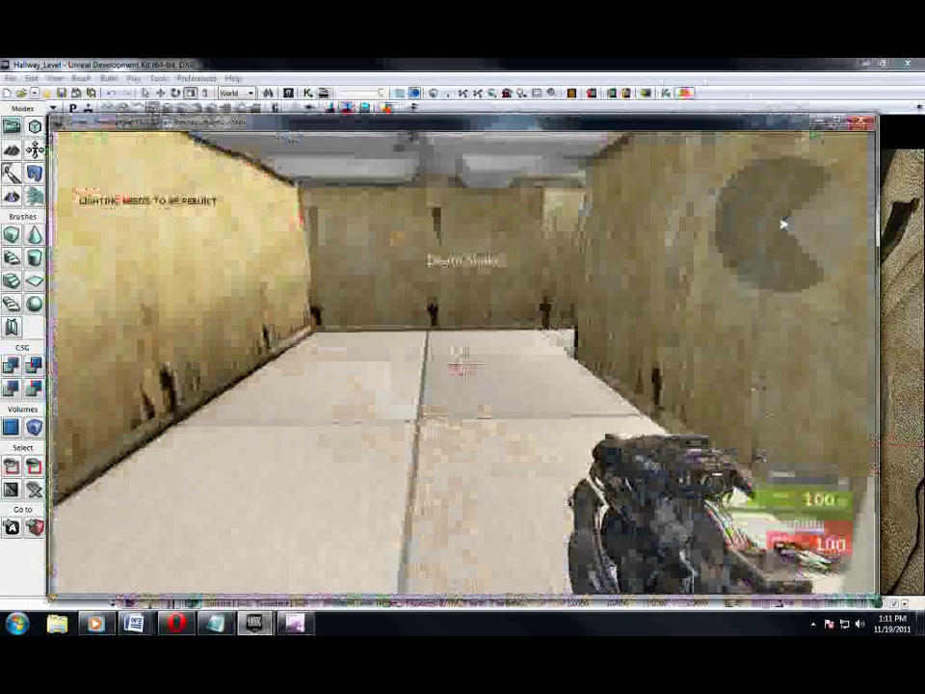
pyautogui.press('w')
pyautogui.press('s')
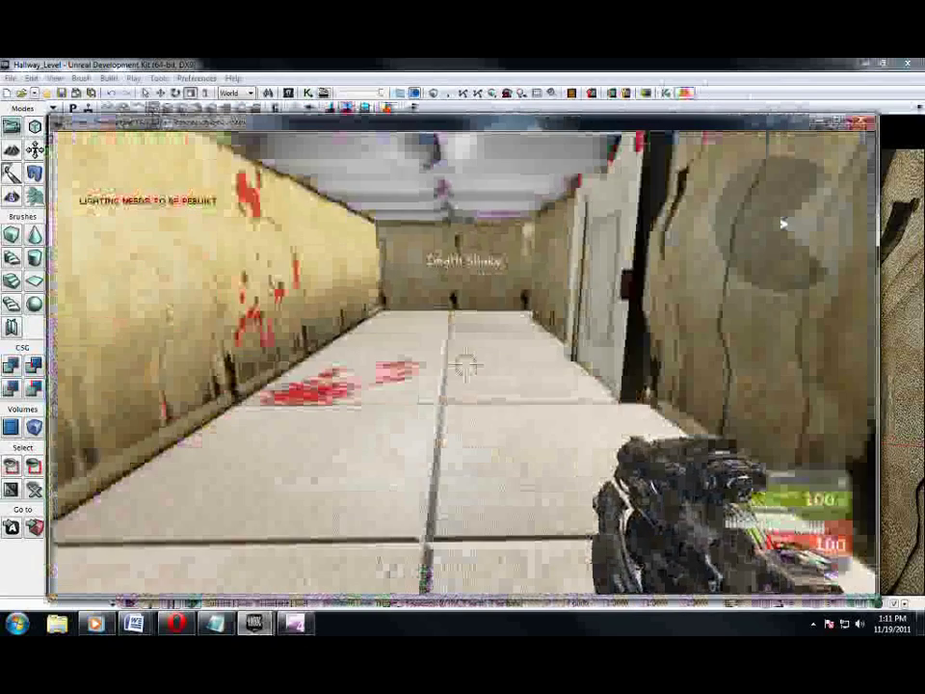
pyautogui.press('w')
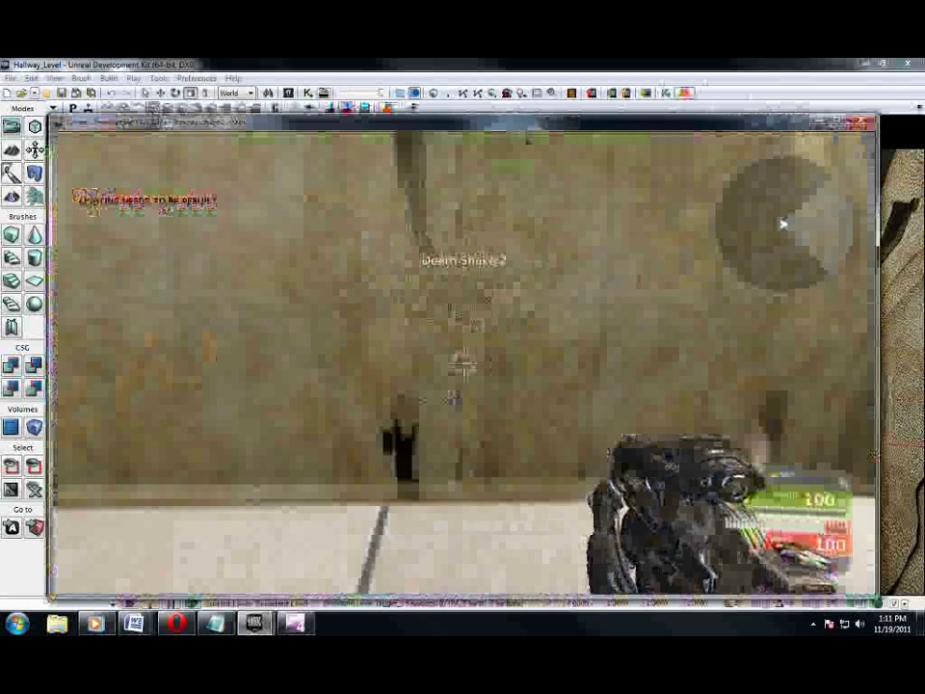
pyautogui.press('s')
pyautogui.press('w')
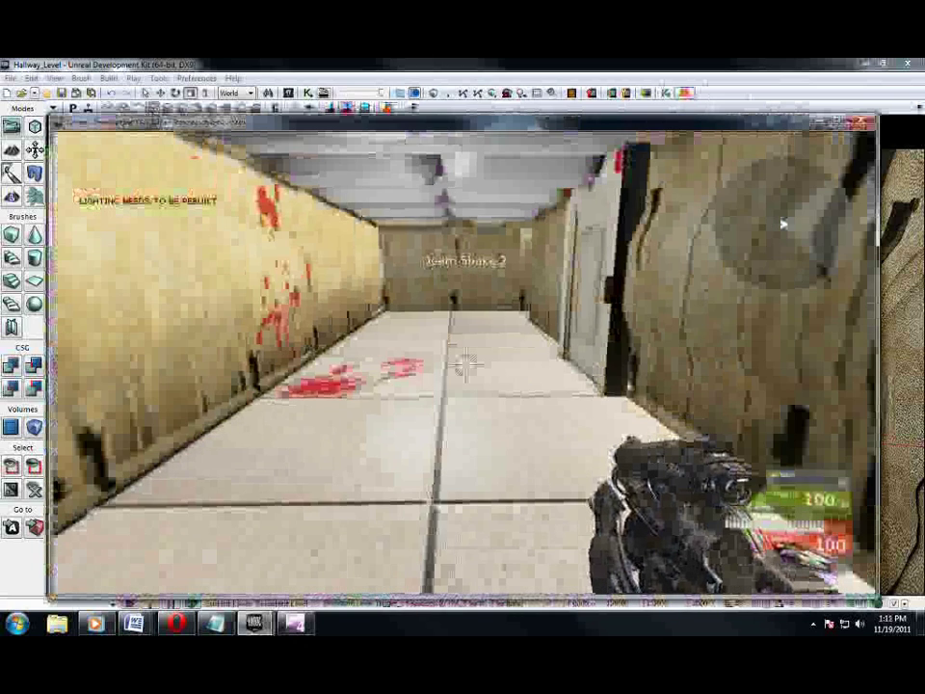
pyautogui.press('s')
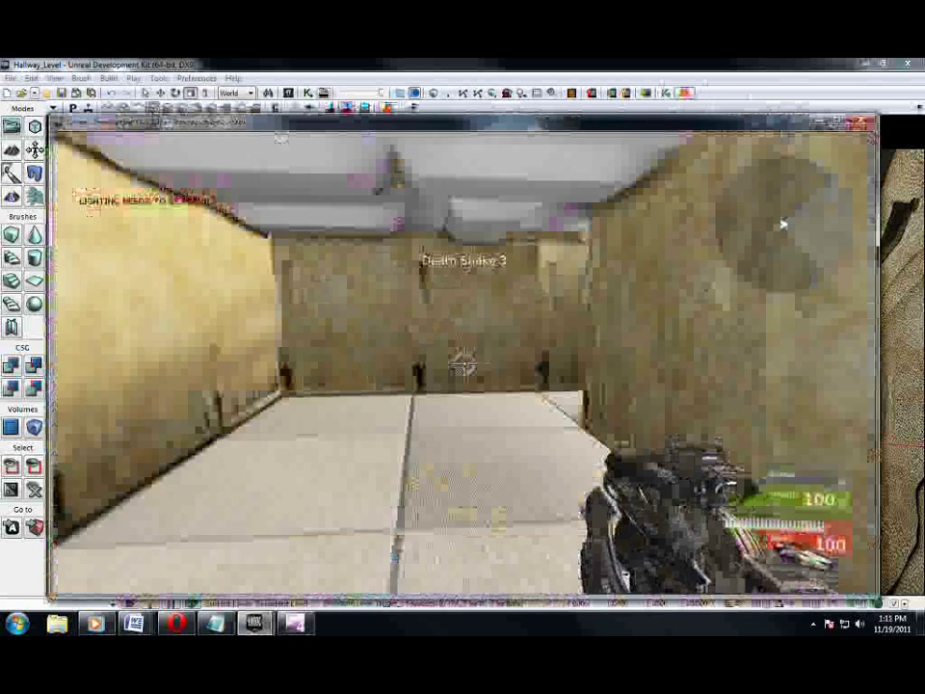
pyautogui.press('Escape')
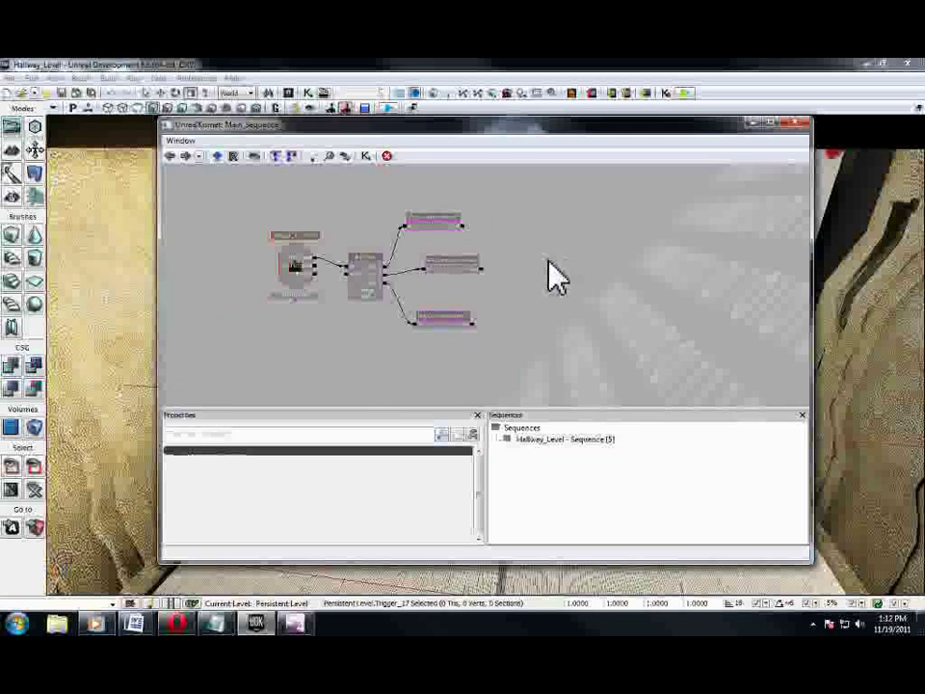
# Add a Play Camera Animation action and place it beside the upper Play Announcement node
pyautogui.rightClick(541, 207)
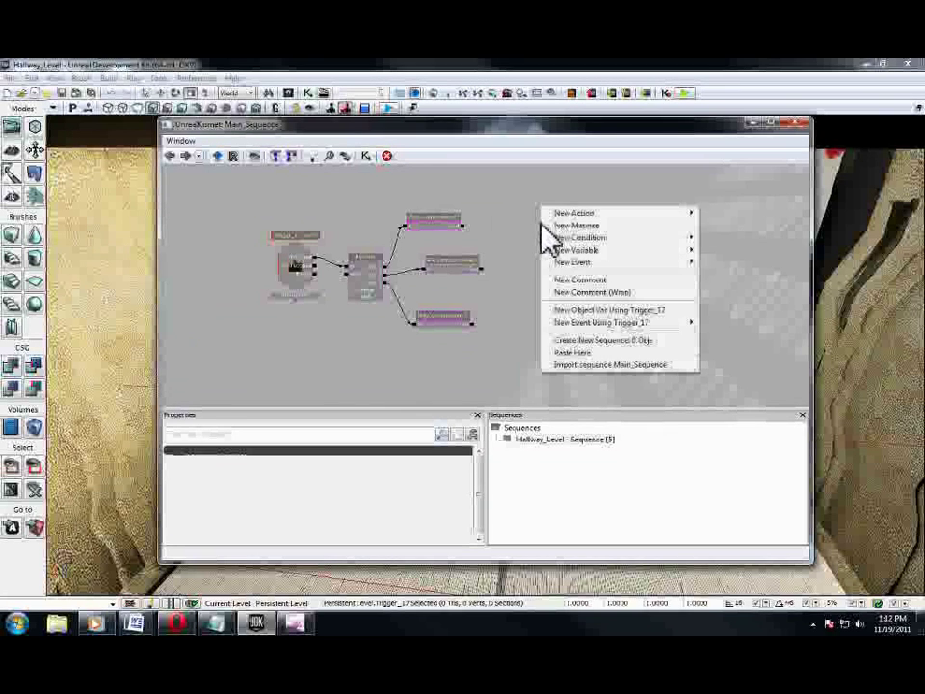
pyautogui.moveTo(665, 213)
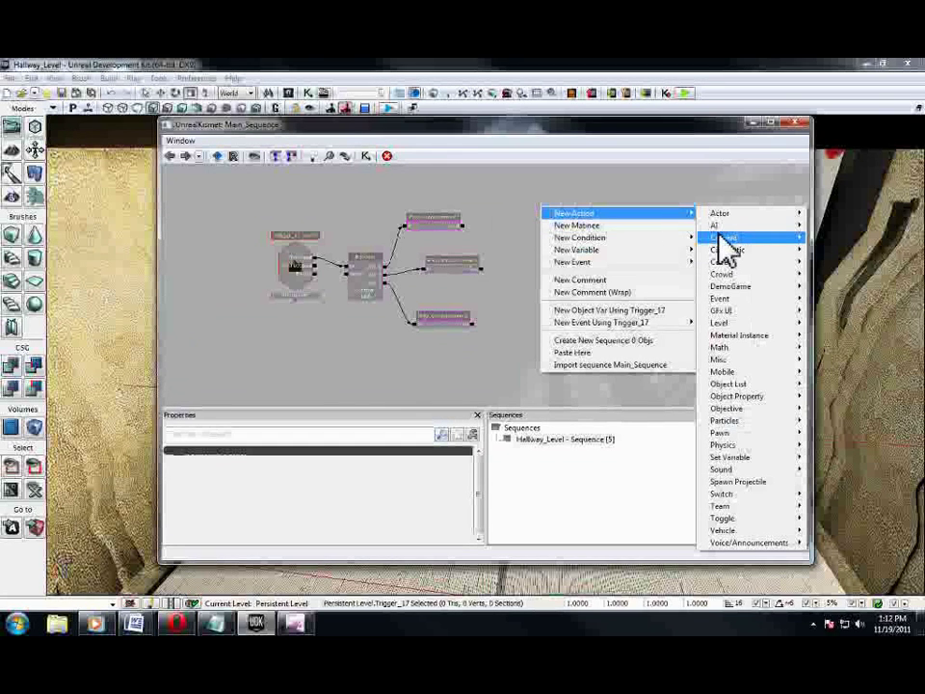
pyautogui.moveTo(733, 238)
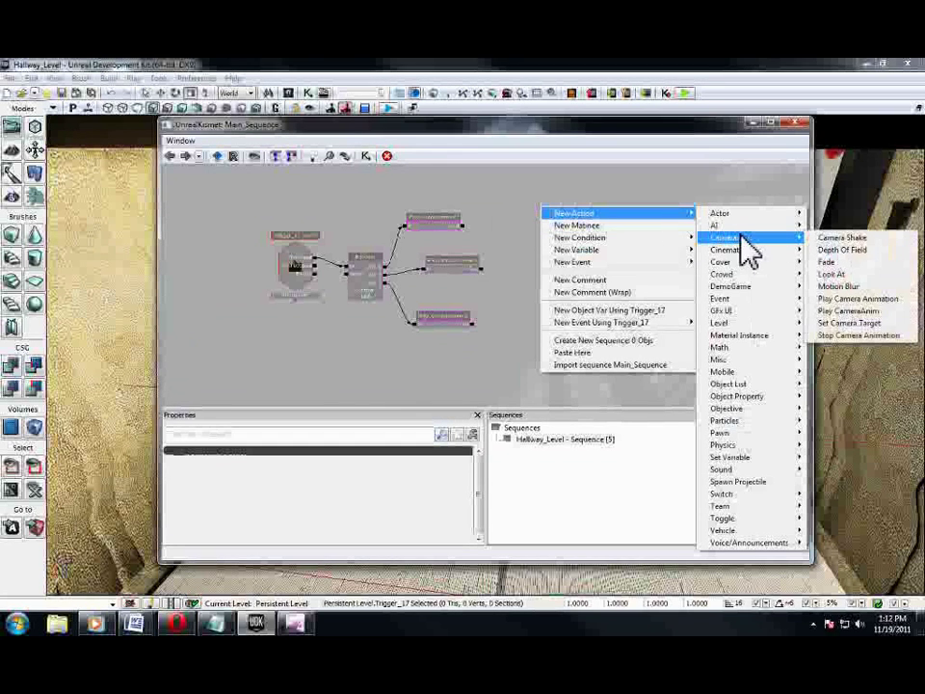
pyautogui.click(872, 300)
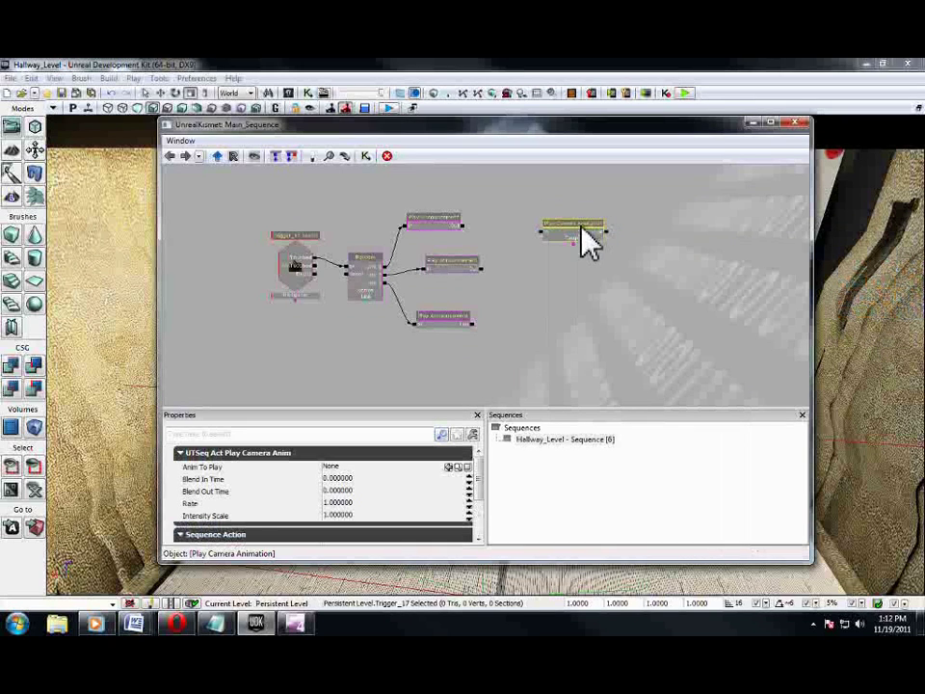
pyautogui.moveTo(586, 240); pyautogui.dragTo(567, 224)
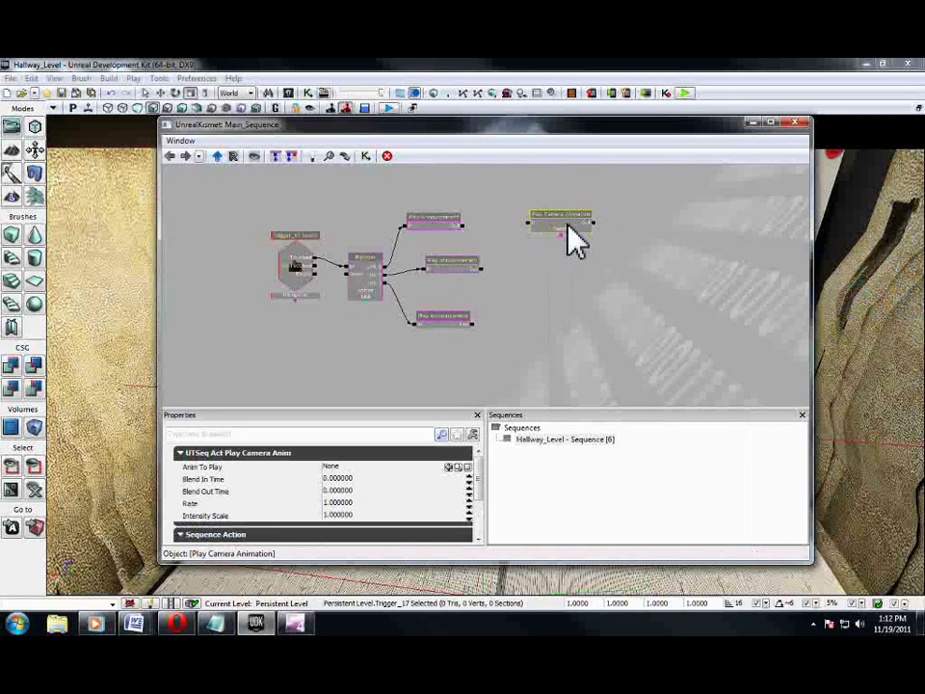
pyautogui.click(525, 214)
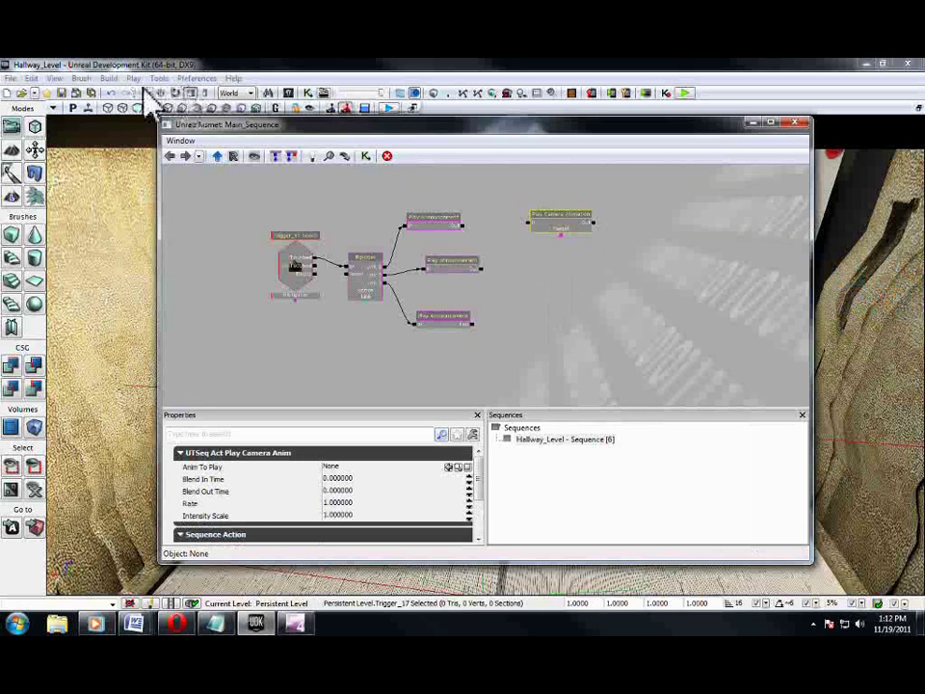
# Find the C_VH_Death_Shake camera animation in the Content Browser and assign it as the Play Camera Animation node's Anim To Play
pyautogui.click(287, 92)
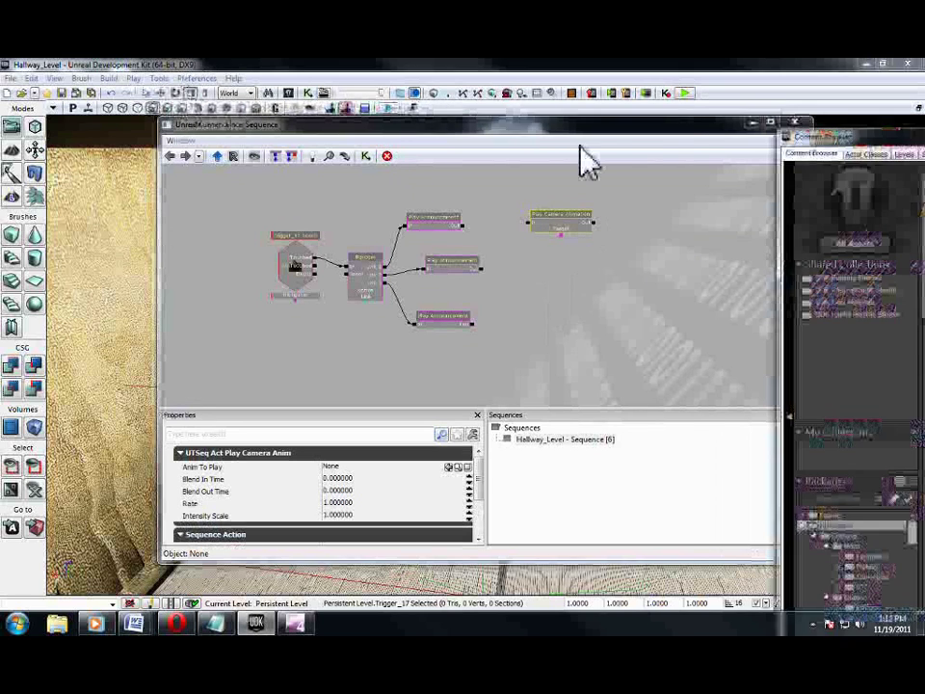
pyautogui.moveTo(906, 131); pyautogui.dragTo(346, 80)
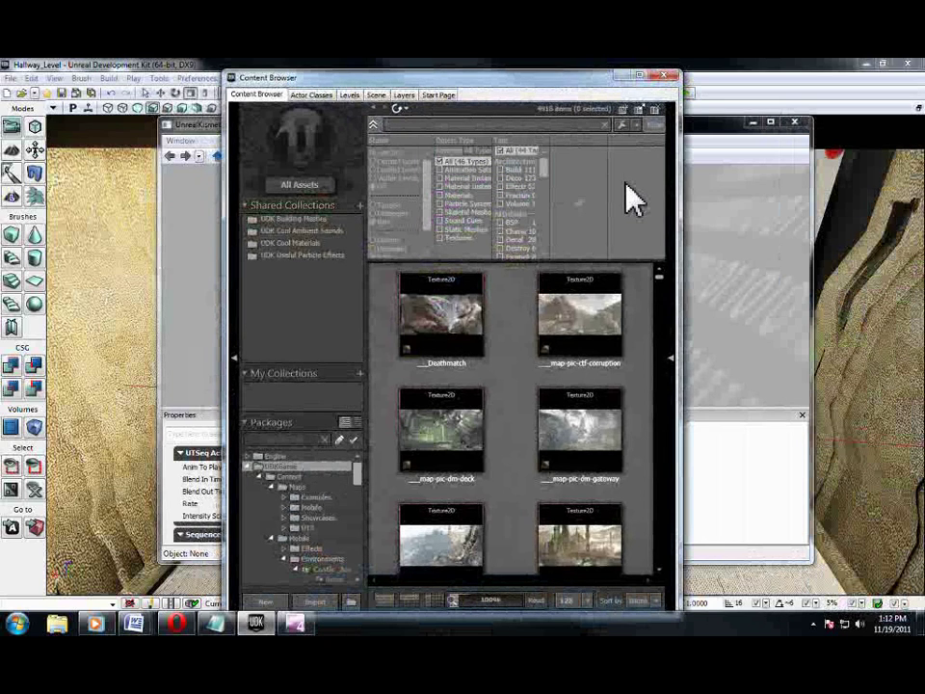
pyautogui.write('Death')
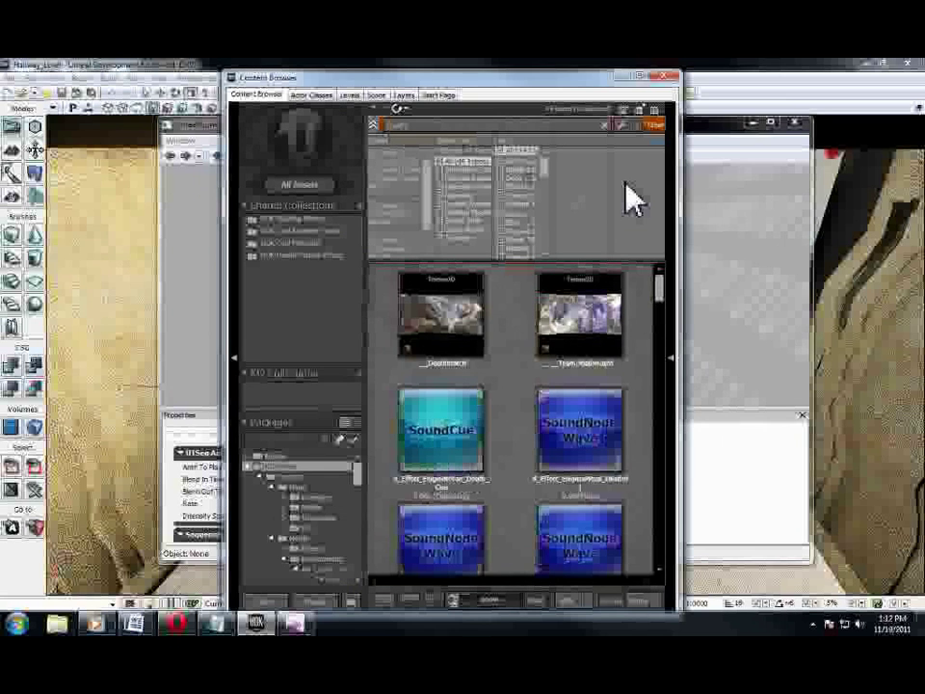
pyautogui.write('_Shaky')
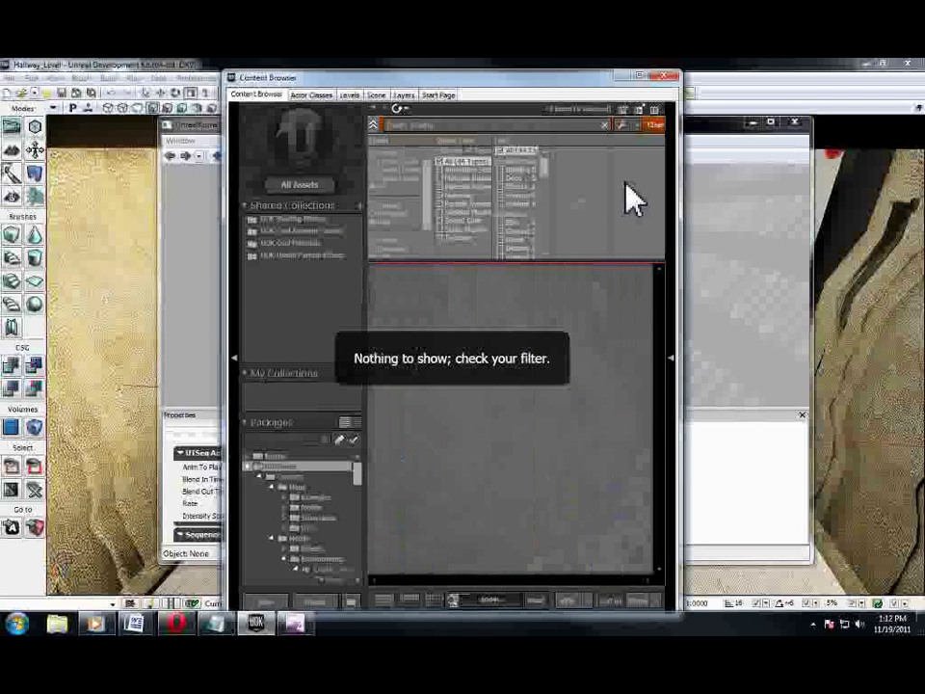
pyautogui.write('shake')
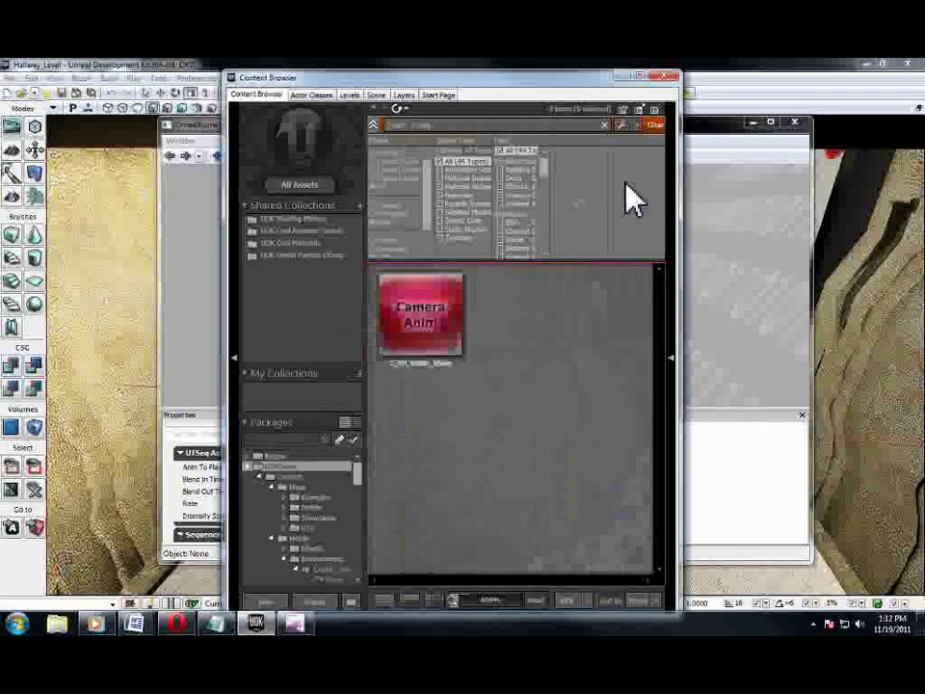
pyautogui.click(435, 316)
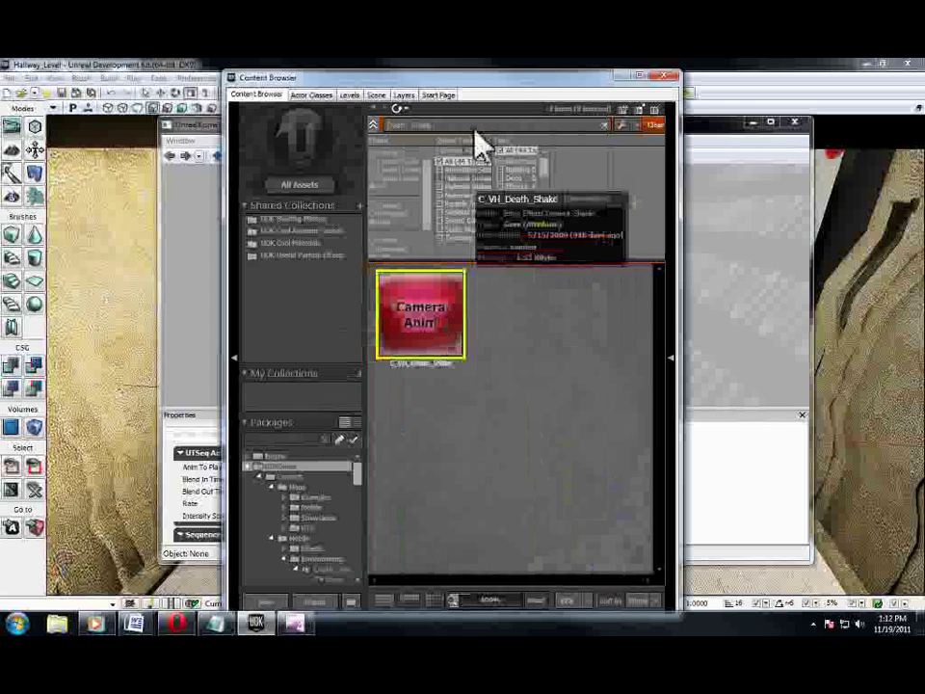
pyautogui.moveTo(484, 79); pyautogui.dragTo(661, 155)
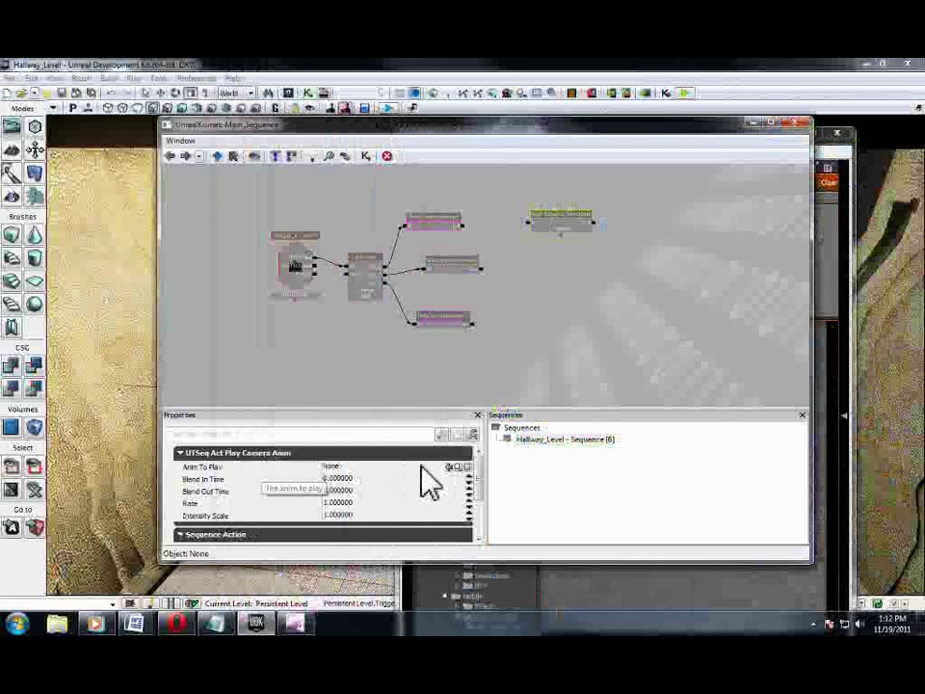
pyautogui.click(455, 467)
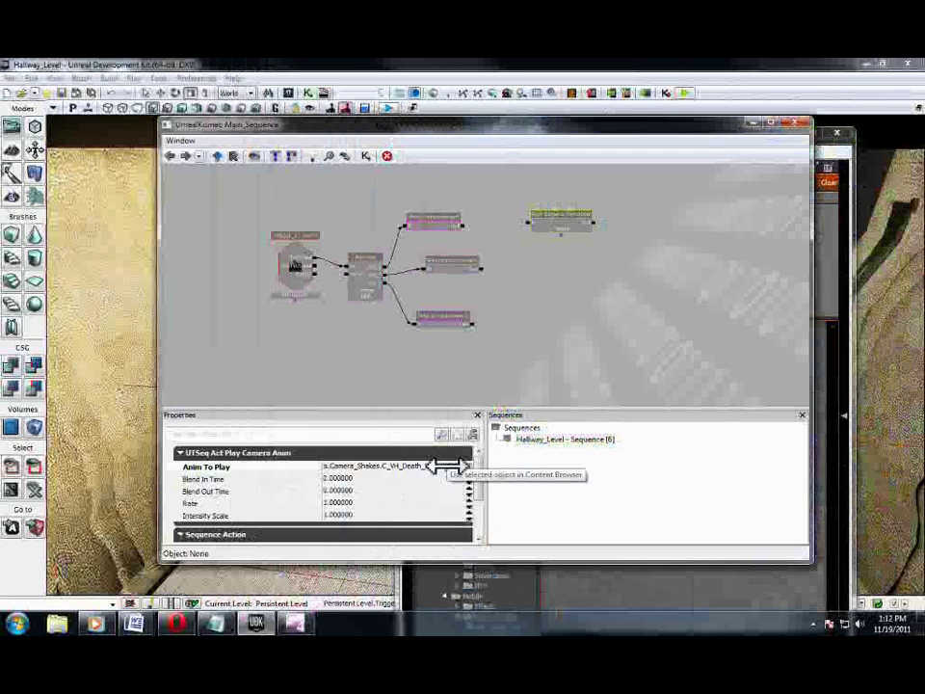
# Duplicate the Play Camera Animation node twice and place one copy beside the middle and one beside the lowest Play Announcement node
pyautogui.click(568, 215)
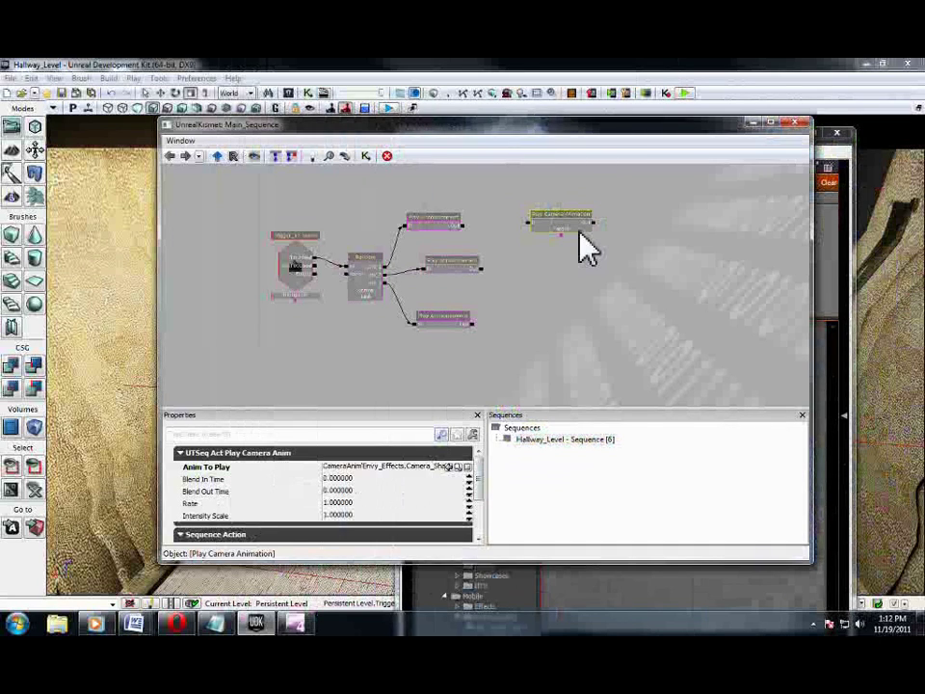
pyautogui.hotkey('ctrl', 'v')
pyautogui.hotkey('ctrl', 'v')
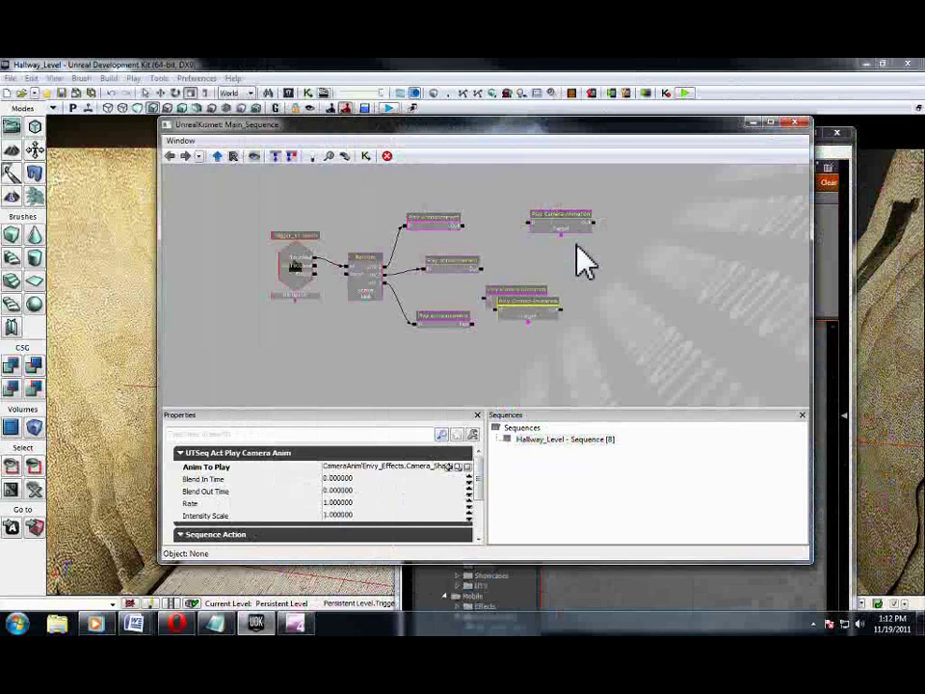
pyautogui.click(526, 290)
pyautogui.keyDown('ctrl'); pyautogui.moveTo(525, 291); pyautogui.dragTo(563, 257); pyautogui.keyUp('ctrl')
pyautogui.click(544, 306)
pyautogui.keyDown('ctrl'); pyautogui.moveTo(549, 318); pyautogui.dragTo(568, 325); pyautogui.keyUp('ctrl')
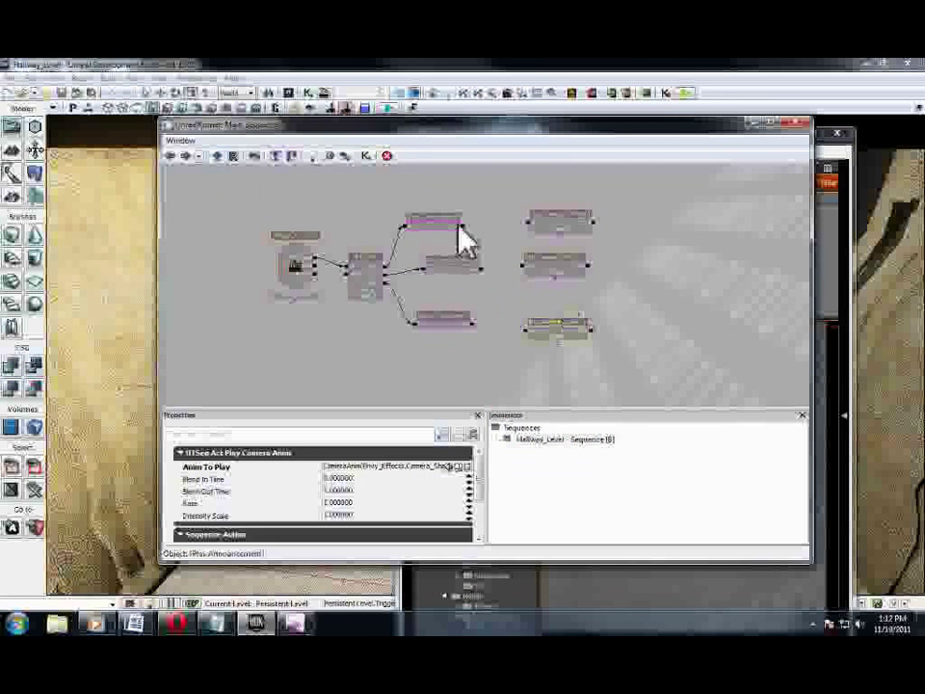
# Connect the Out of each Play Announcement node to the In of the Play Camera Animation node beside it
pyautogui.click(493, 239)
pyautogui.moveTo(463, 226); pyautogui.dragTo(530, 223)
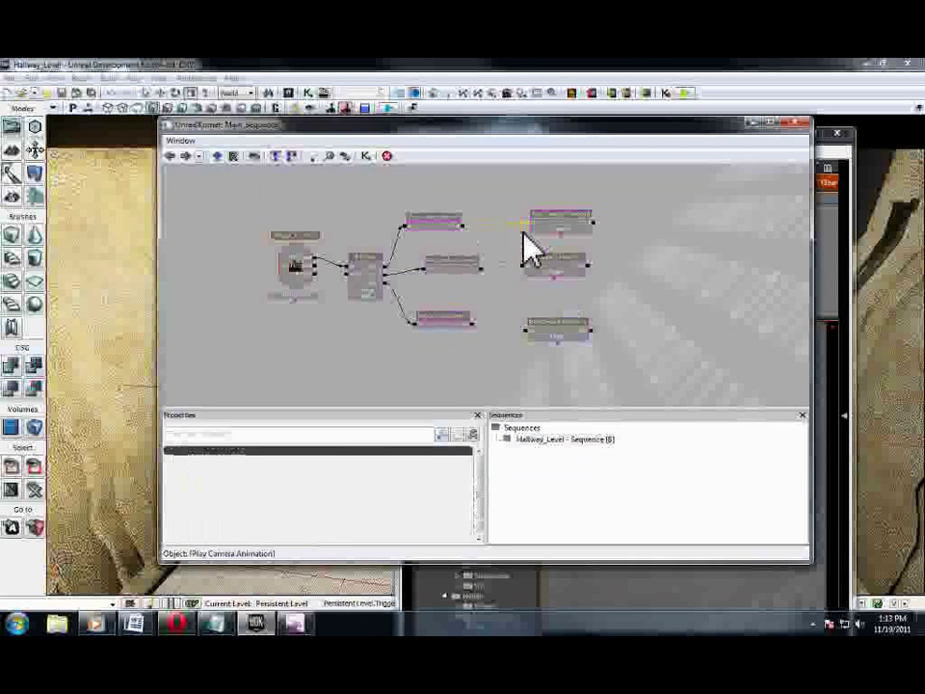
pyautogui.moveTo(483, 268); pyautogui.dragTo(523, 265)
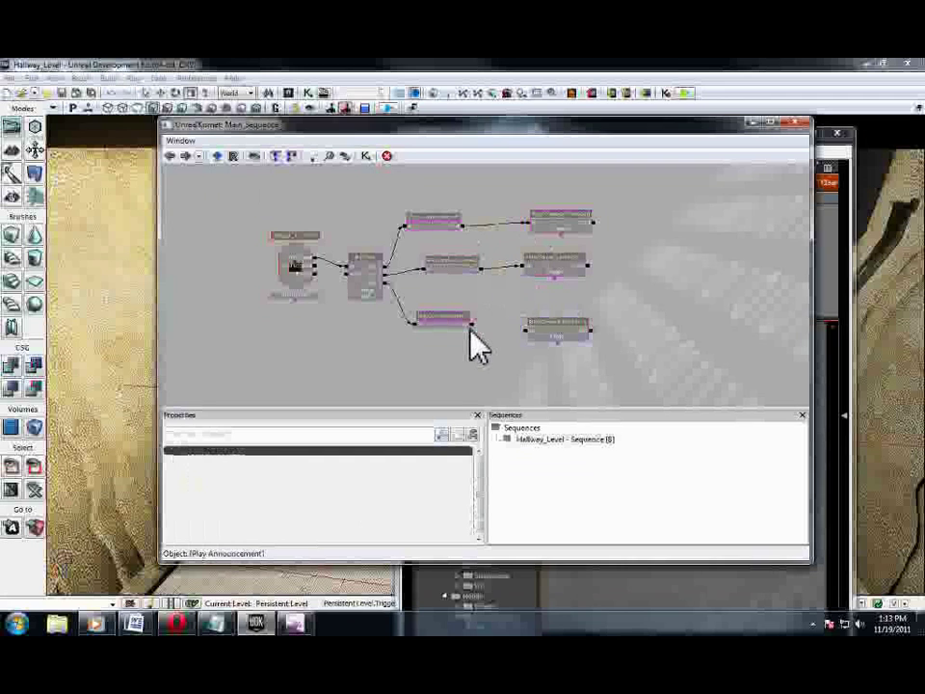
pyautogui.moveTo(471, 325); pyautogui.dragTo(525, 330)
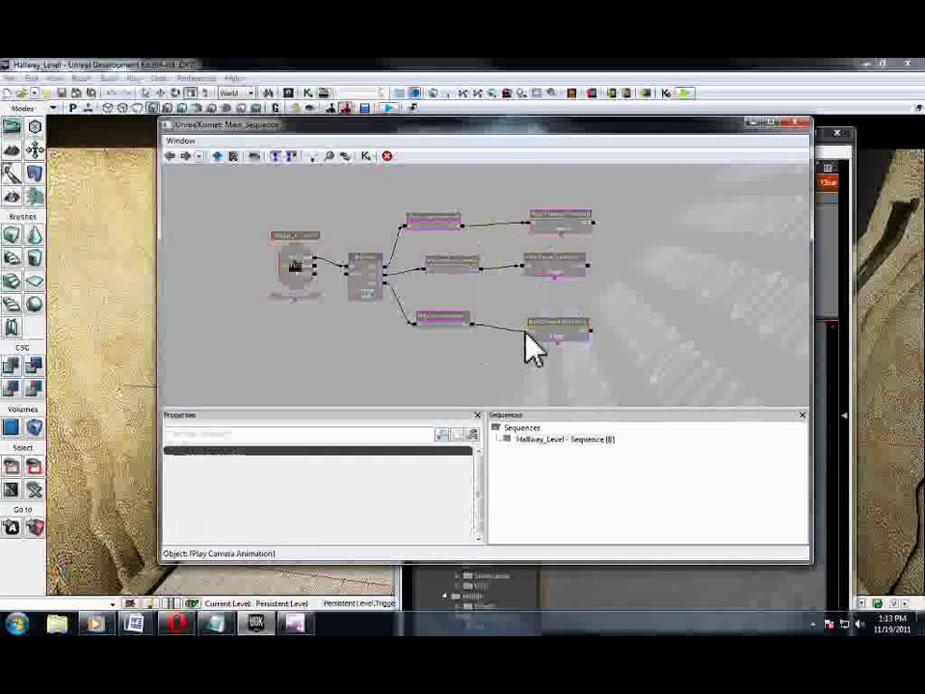
# Set the Intensity Scale to 10 on the middle Play Camera Animation node and to 20 on the lowest one
pyautogui.click(556, 226)
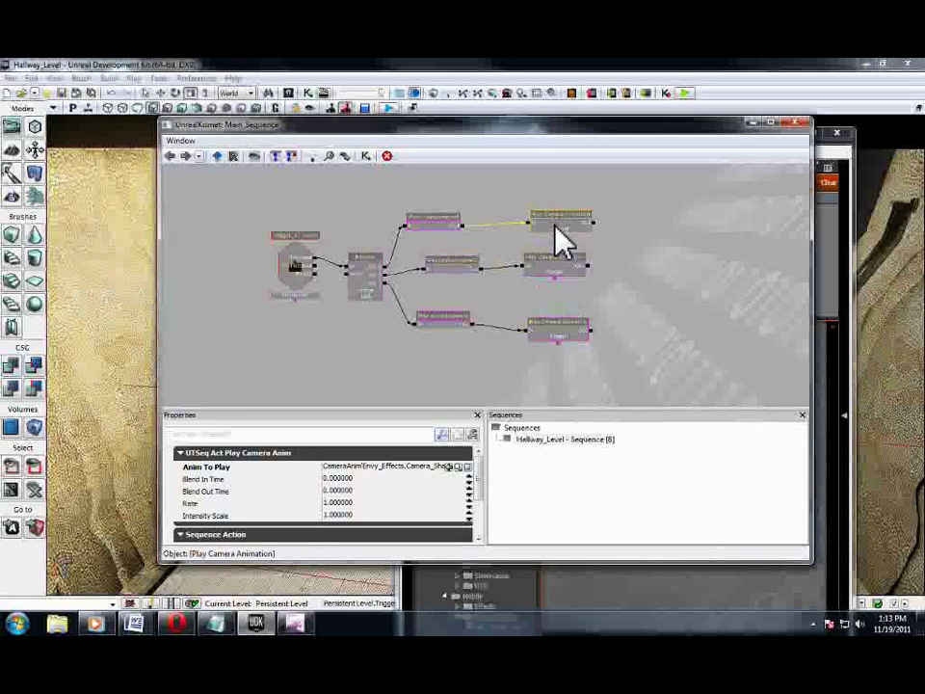
pyautogui.click(561, 277)
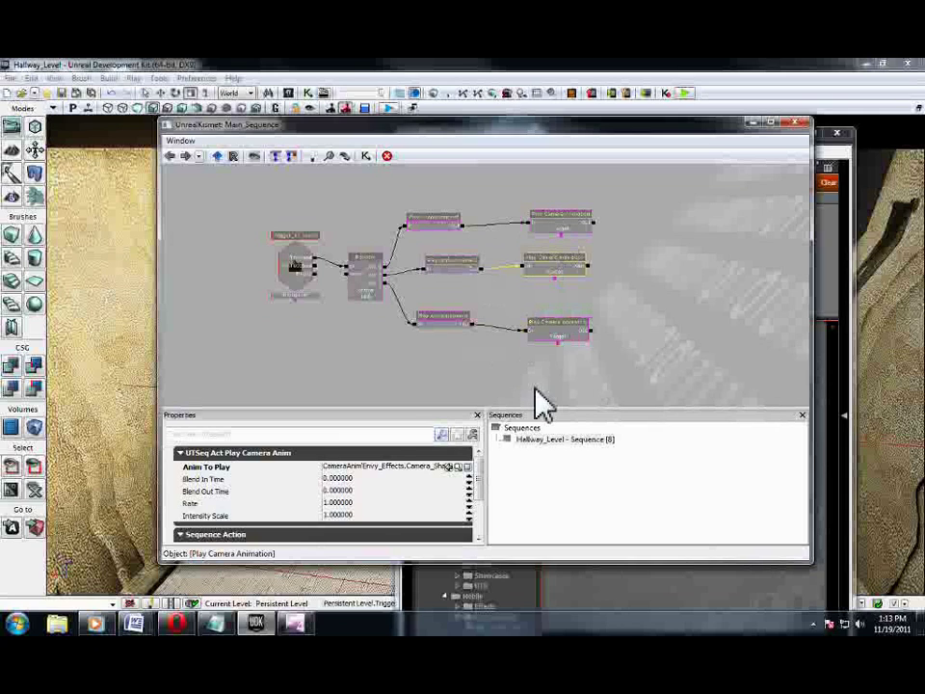
pyautogui.click(354, 516)
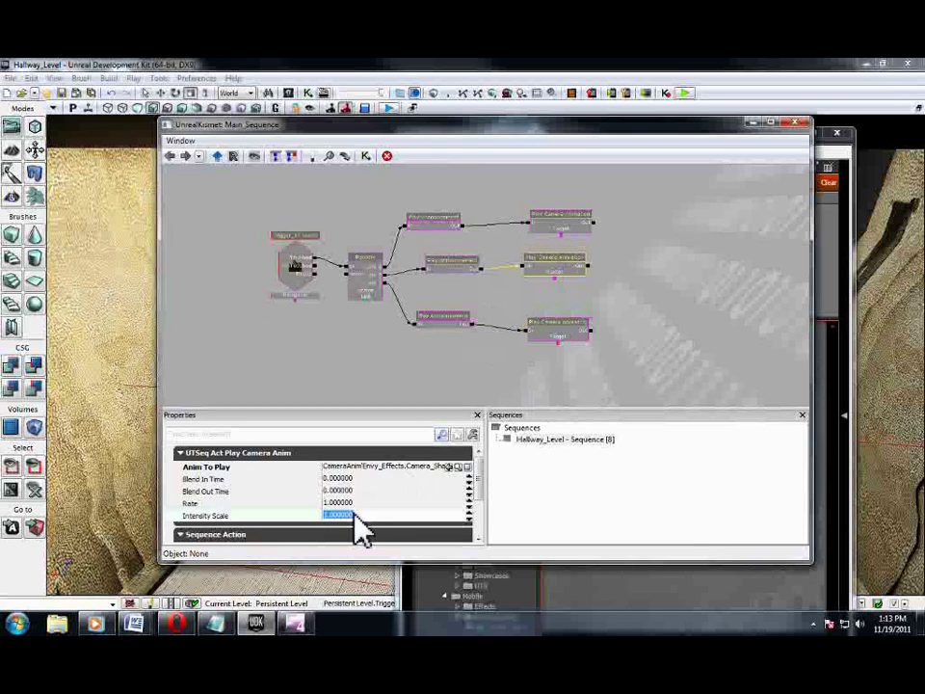
pyautogui.write('10')
pyautogui.press('Return')
pyautogui.click(558, 334)
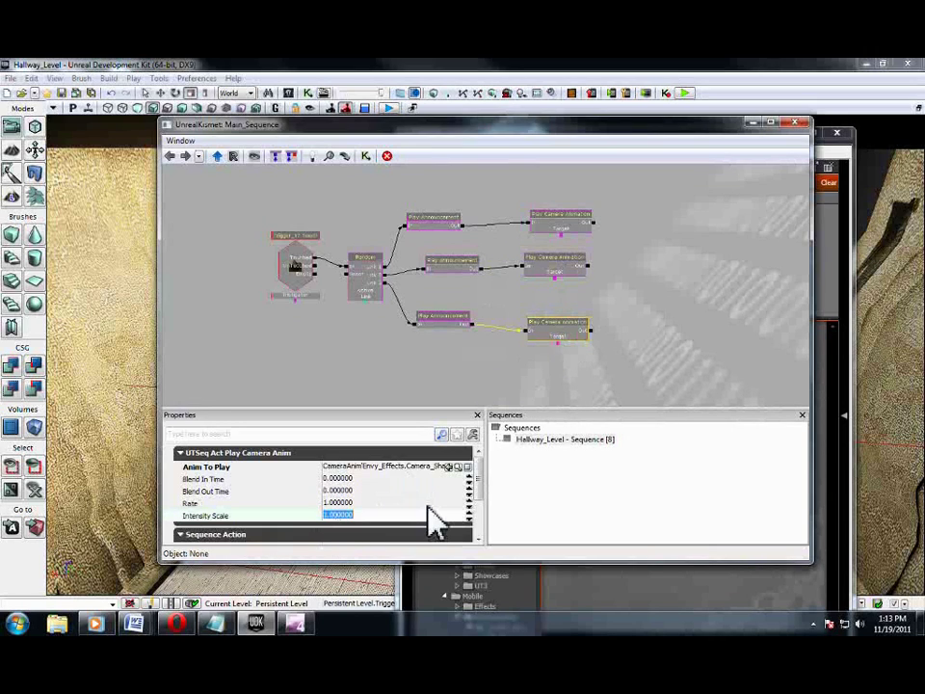
pyautogui.write('20')
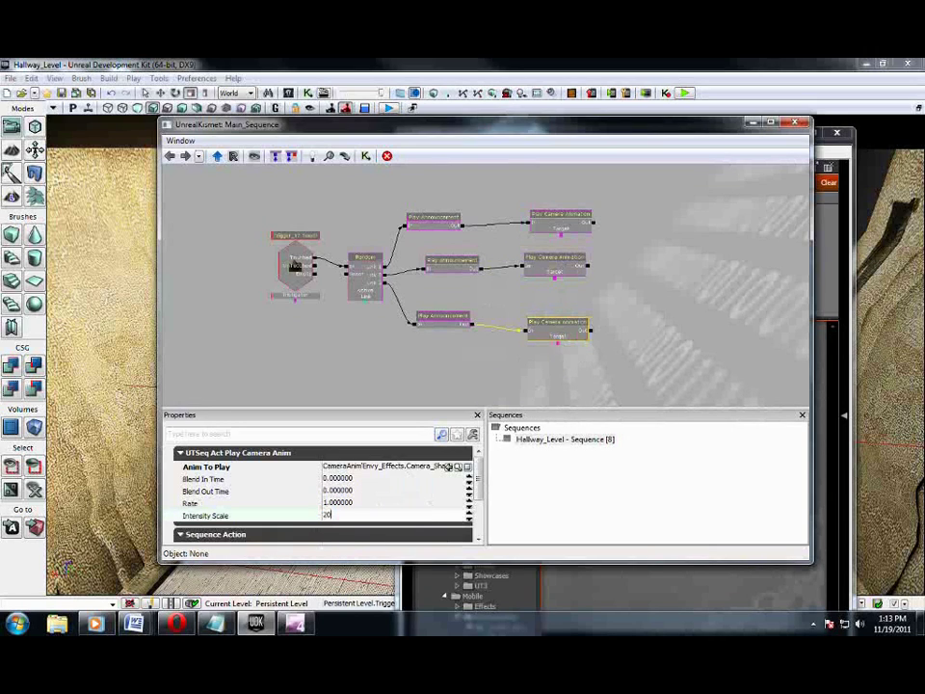
pyautogui.press('Return')
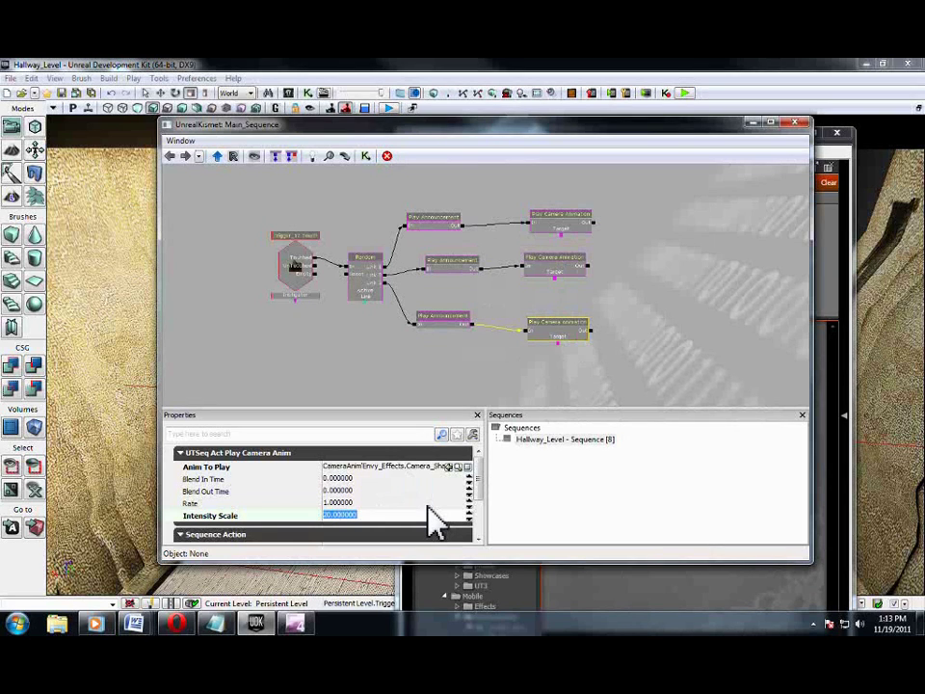
# Add an all-players Player variable beside the camera nodes and connect the Target of each of the three Play Camera Animation nodes to it
pyautogui.rightClick(671, 232)
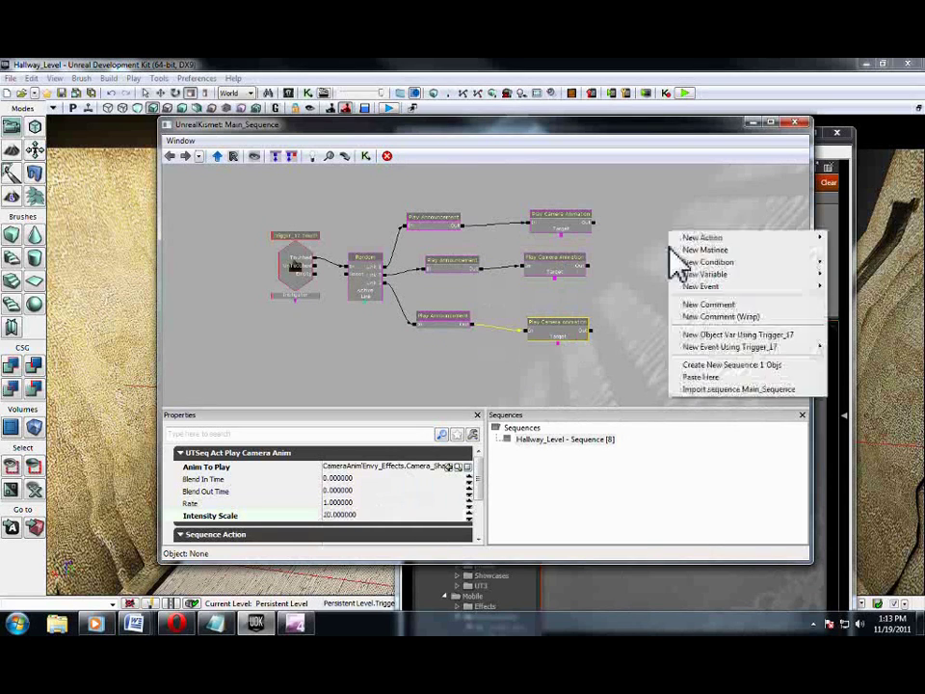
pyautogui.moveTo(747, 276)
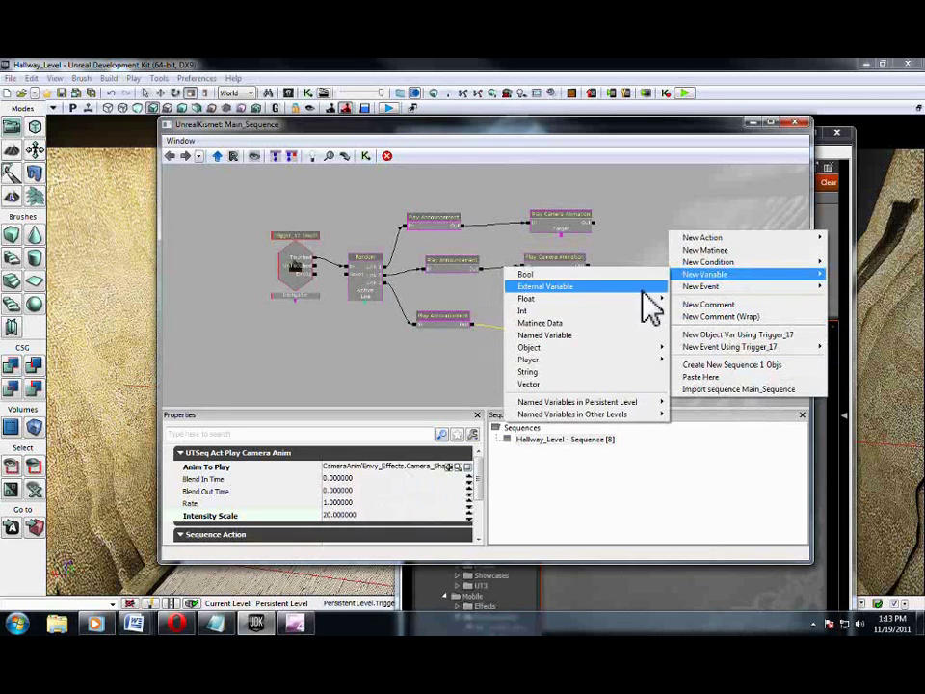
pyautogui.click(675, 368)
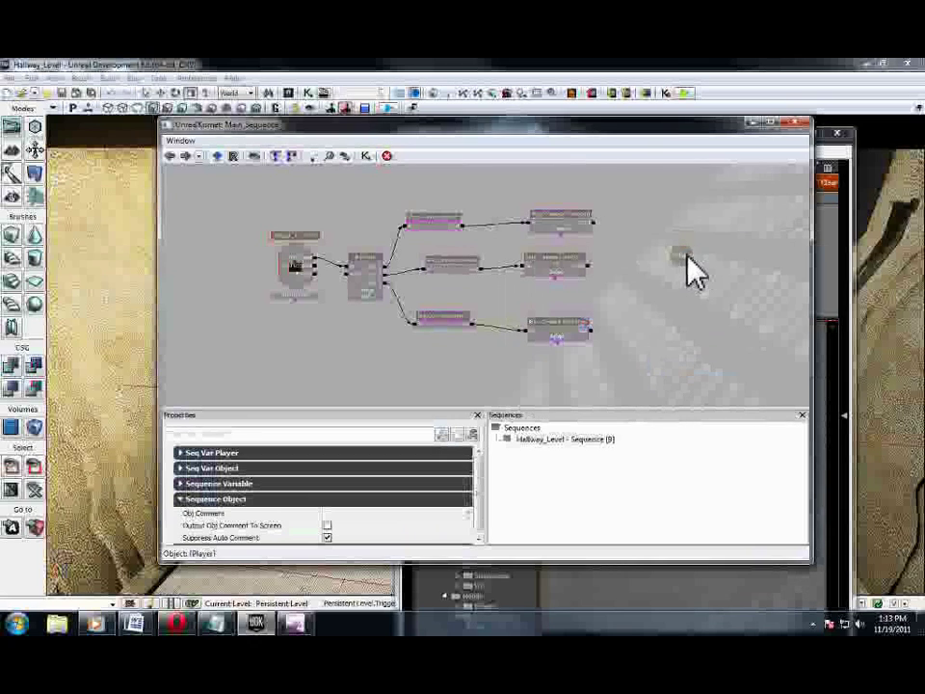
pyautogui.moveTo(594, 223); pyautogui.dragTo(658, 263)
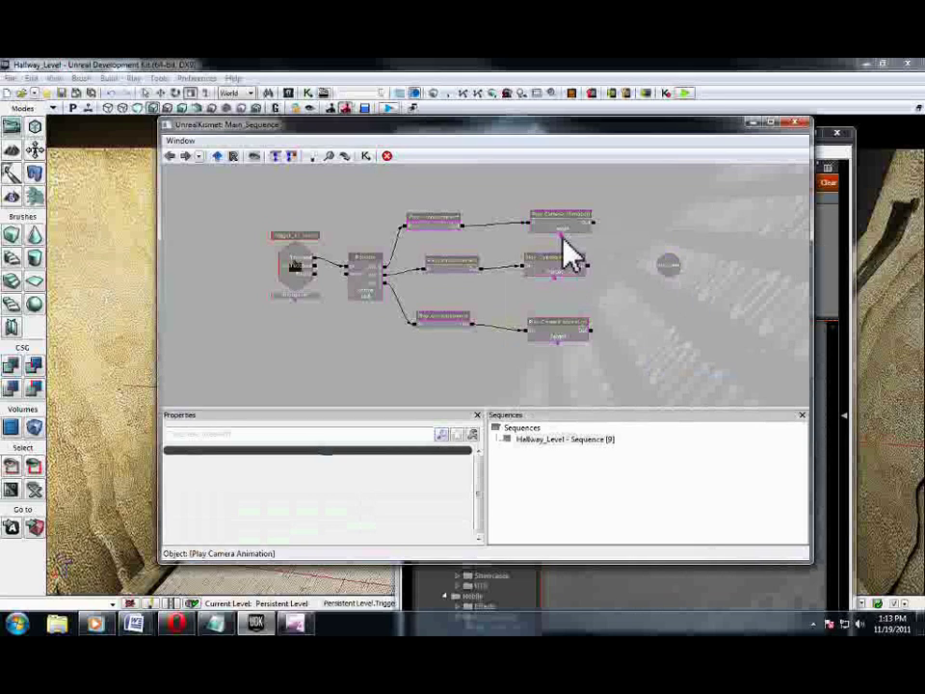
pyautogui.moveTo(561, 234); pyautogui.dragTo(669, 264)
pyautogui.moveTo(558, 279); pyautogui.dragTo(669, 264)
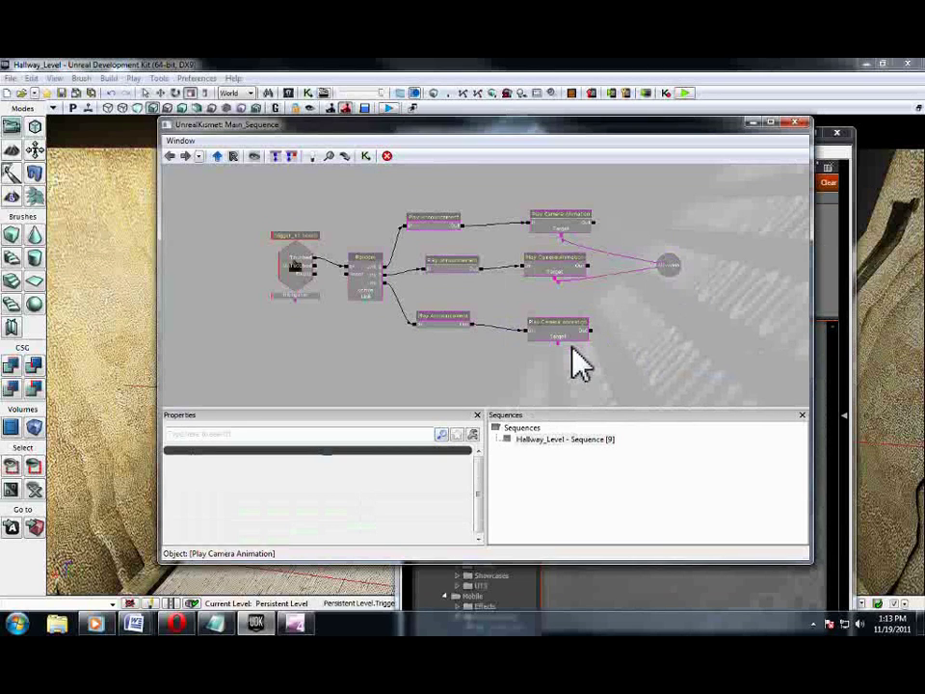
pyautogui.moveTo(559, 342); pyautogui.dragTo(669, 268)
# Play-test the level despite the external package references, walking through the hallway trigger repeatedly to check the announcements and camera shakes, and end the test
pyautogui.click(685, 93)
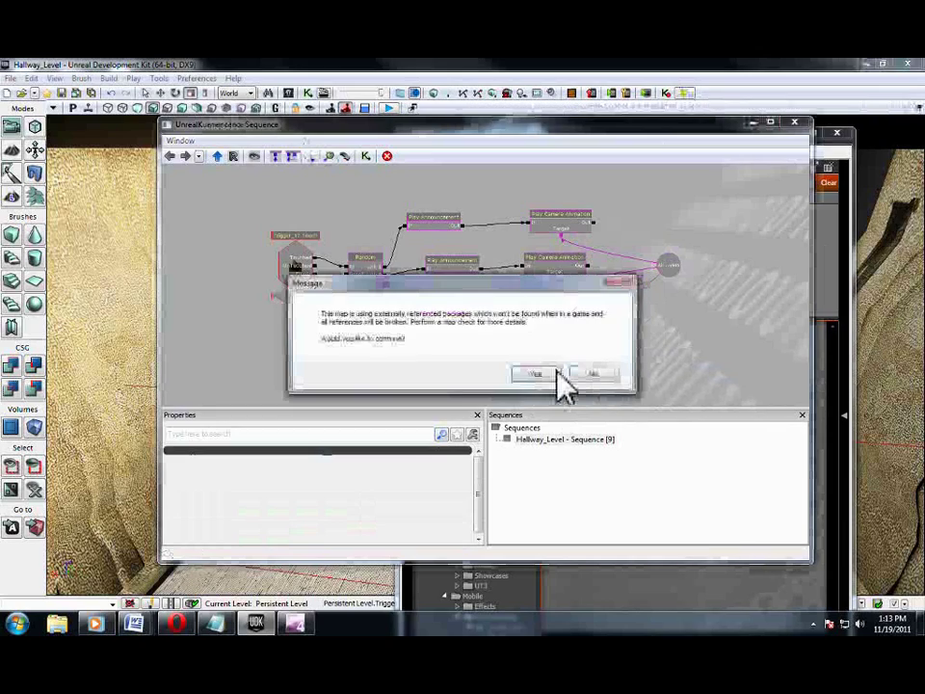
pyautogui.click(553, 371)
pyautogui.press('w')
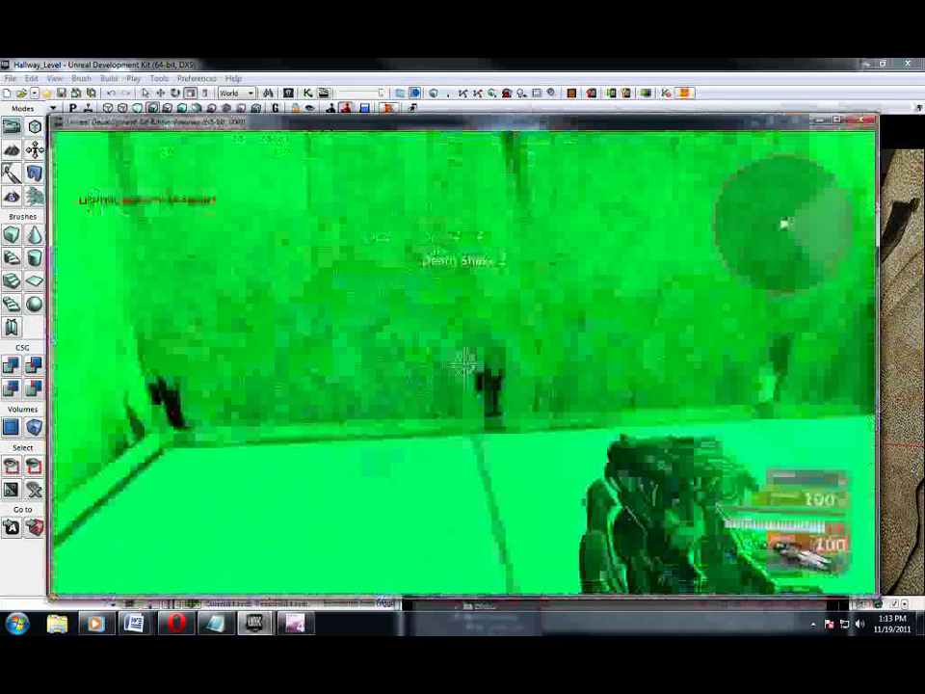
pyautogui.press('s')
pyautogui.press('s')
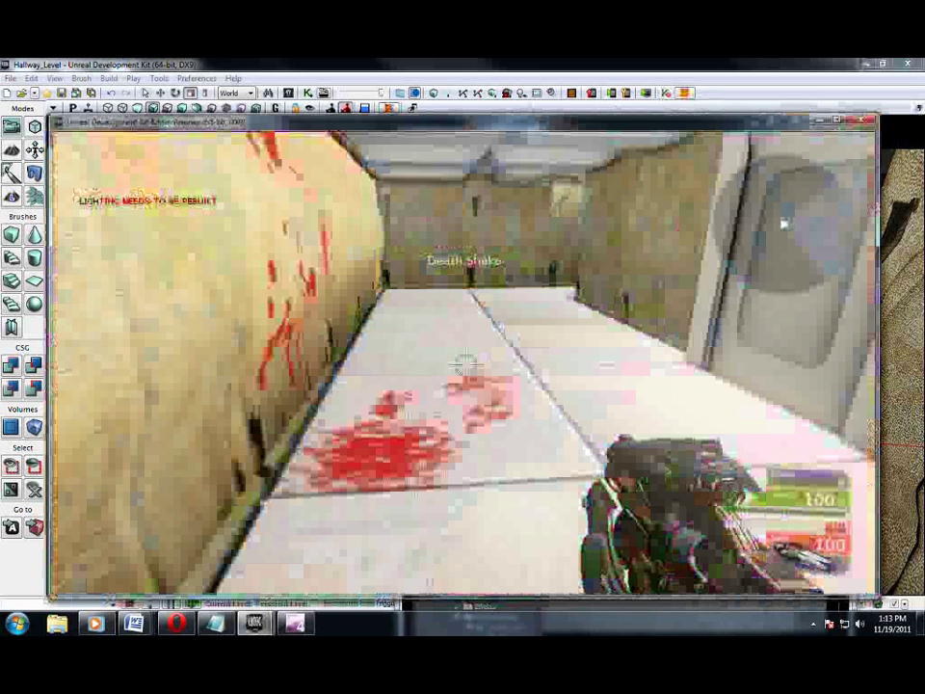
pyautogui.press('w')
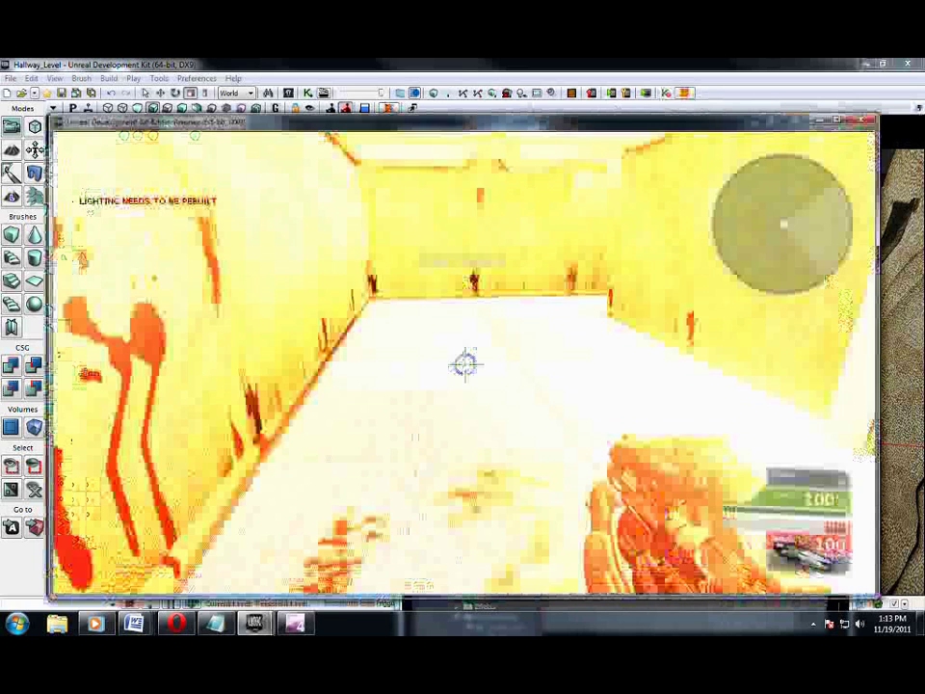
pyautogui.press('Escape')
# Add a Toggle action beyond the Player variable and connect the trigger's Touched output to its Turn Off input
pyautogui.moveTo(703, 313); pyautogui.dragTo(595, 340)
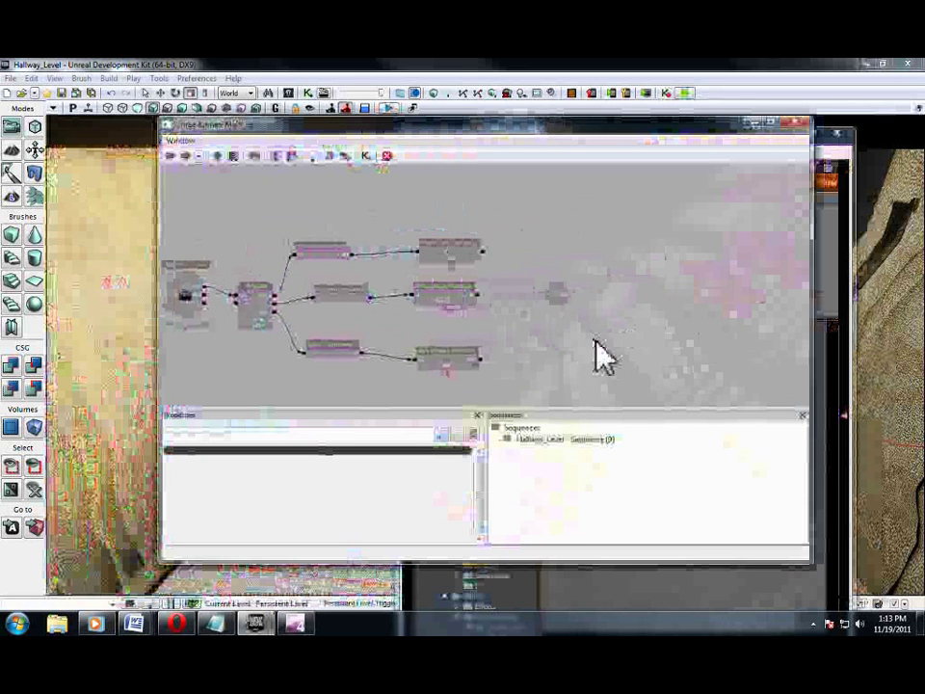
pyautogui.rightClick(603, 280)
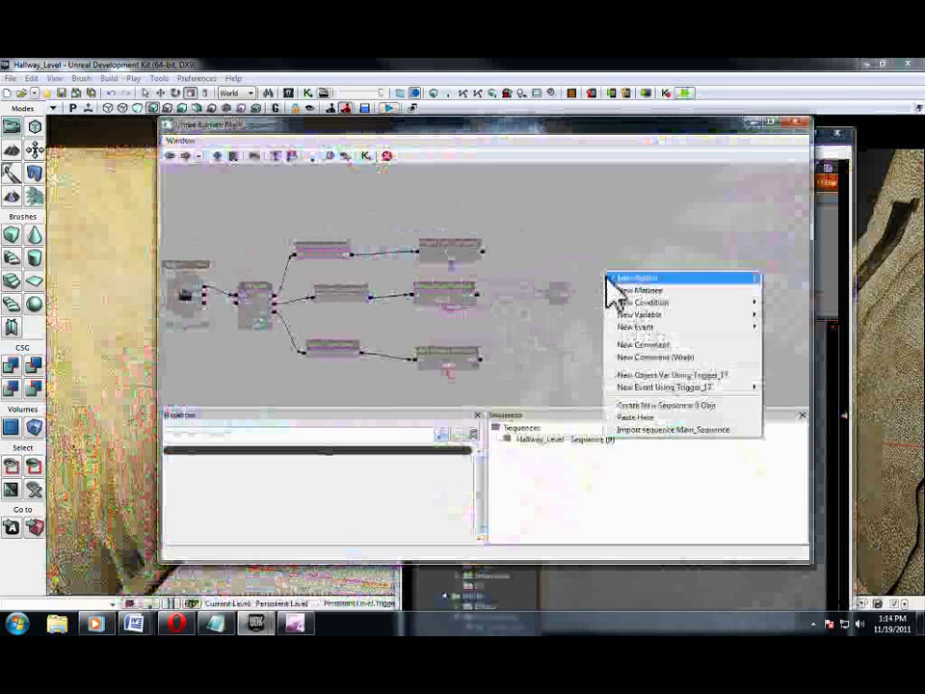
pyautogui.moveTo(642, 282)
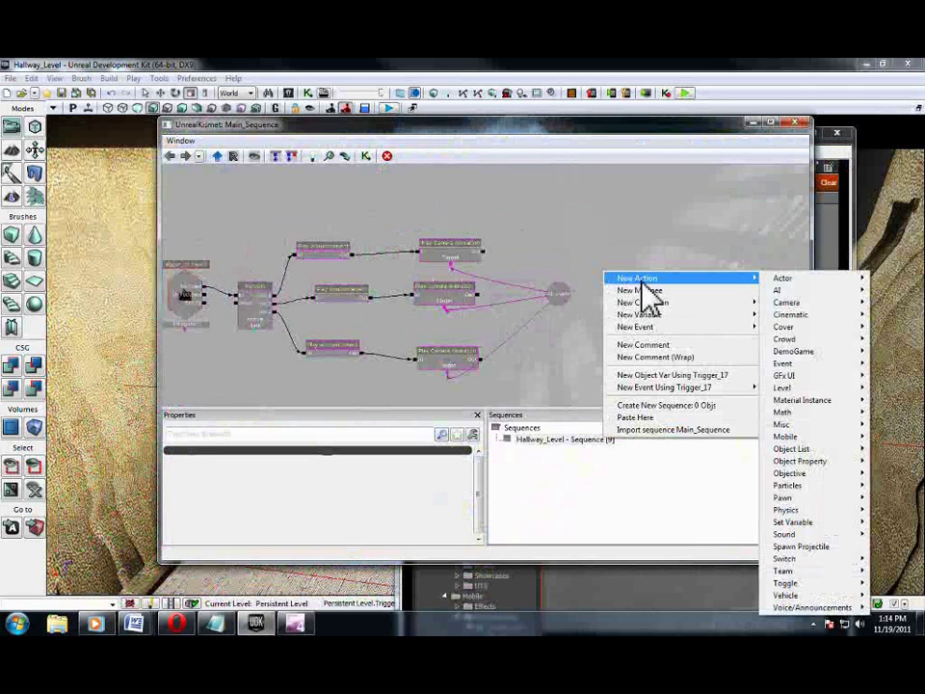
pyautogui.moveTo(810, 584)
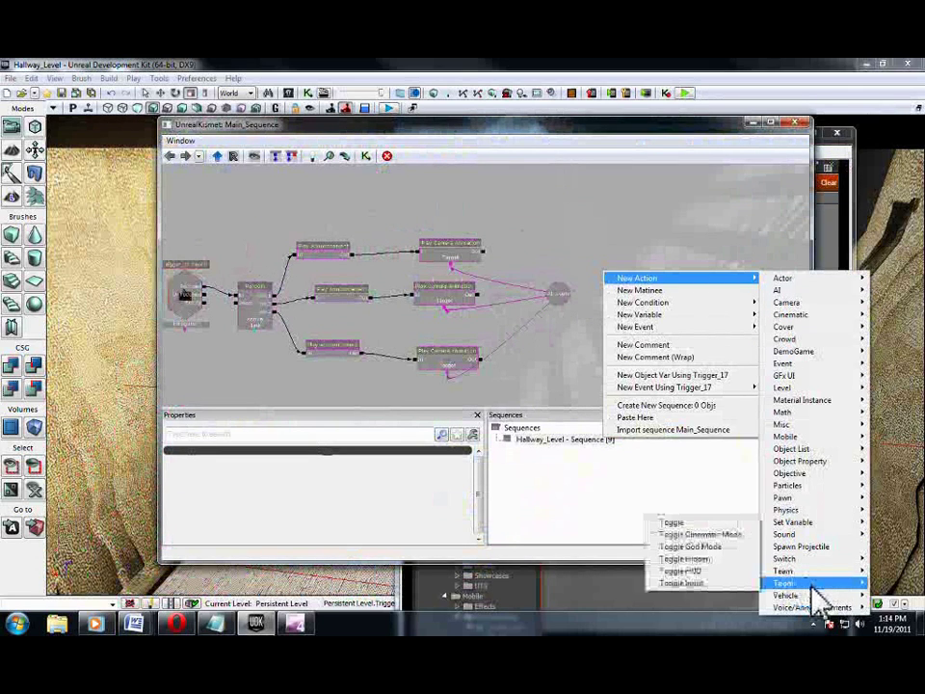
pyautogui.click(718, 523)
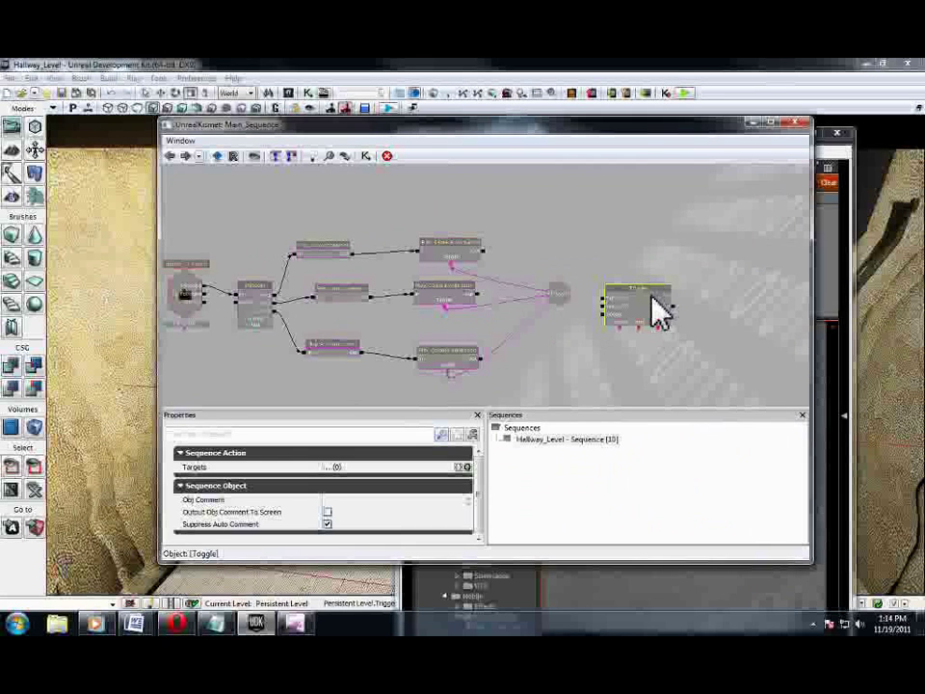
pyautogui.moveTo(653, 310); pyautogui.dragTo(682, 303)
pyautogui.moveTo(227, 282); pyautogui.dragTo(627, 300)
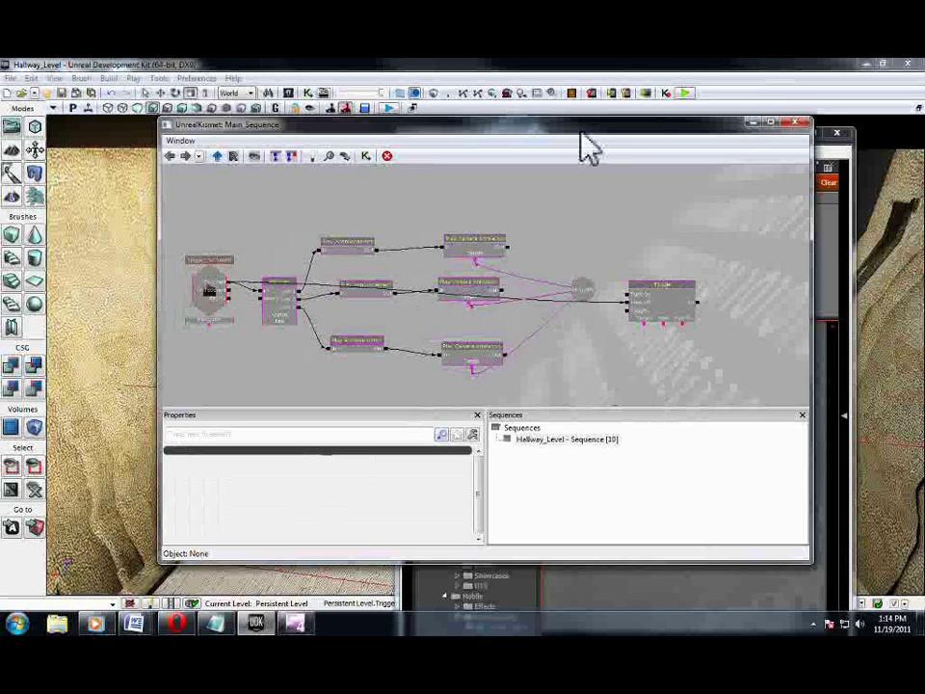
# Minimize the Kismet window, close the Content Browser and select the green toggleable point light in the hallway
pyautogui.click(696, 71)
pyautogui.click(90, 213)
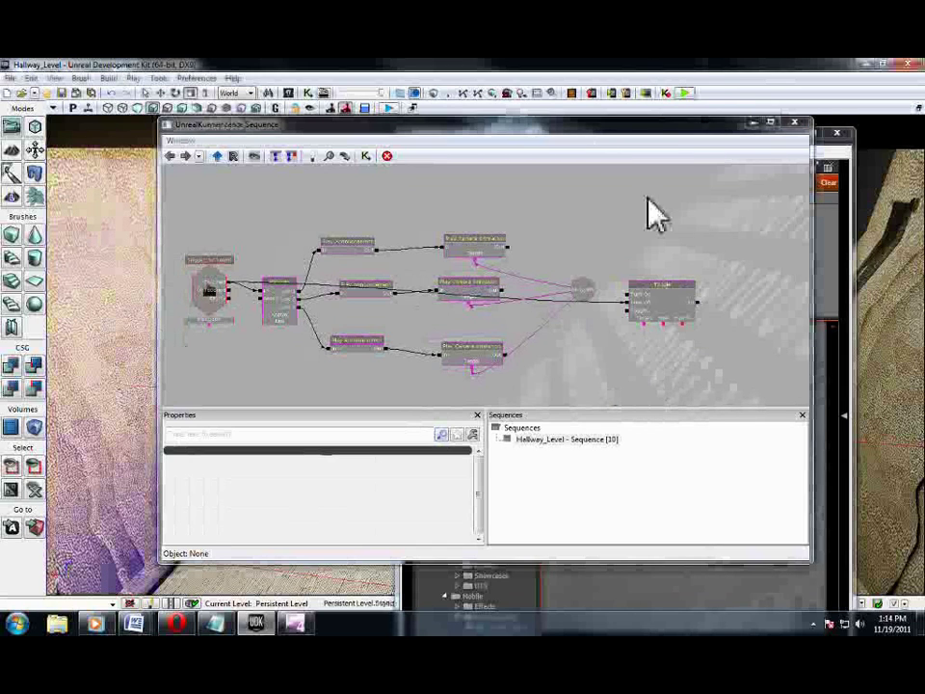
pyautogui.click(754, 123)
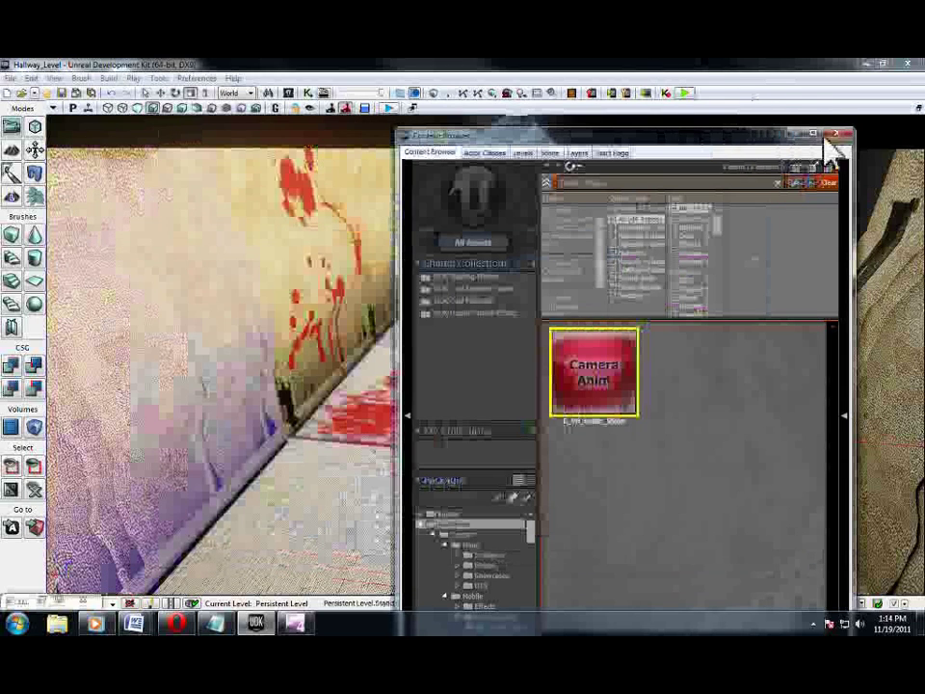
pyautogui.click(838, 135)
pyautogui.click(439, 230)
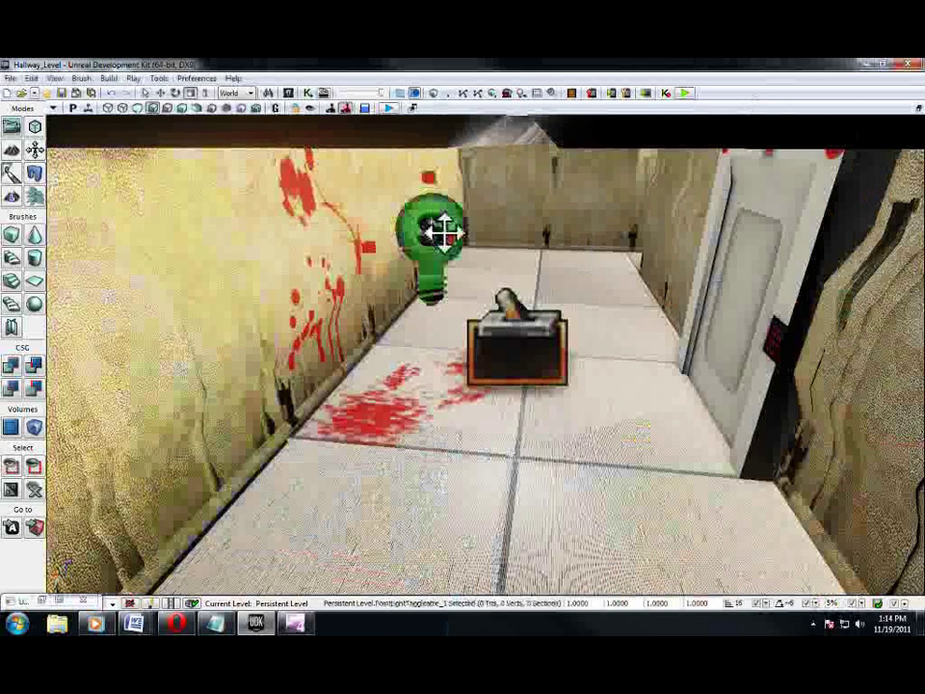
# Reopen Kismet, add an object variable using PointLightToggleable_1 below the Toggle node and connect the Toggle's Target to it
pyautogui.click(308, 93)
pyautogui.rightClick(649, 337)
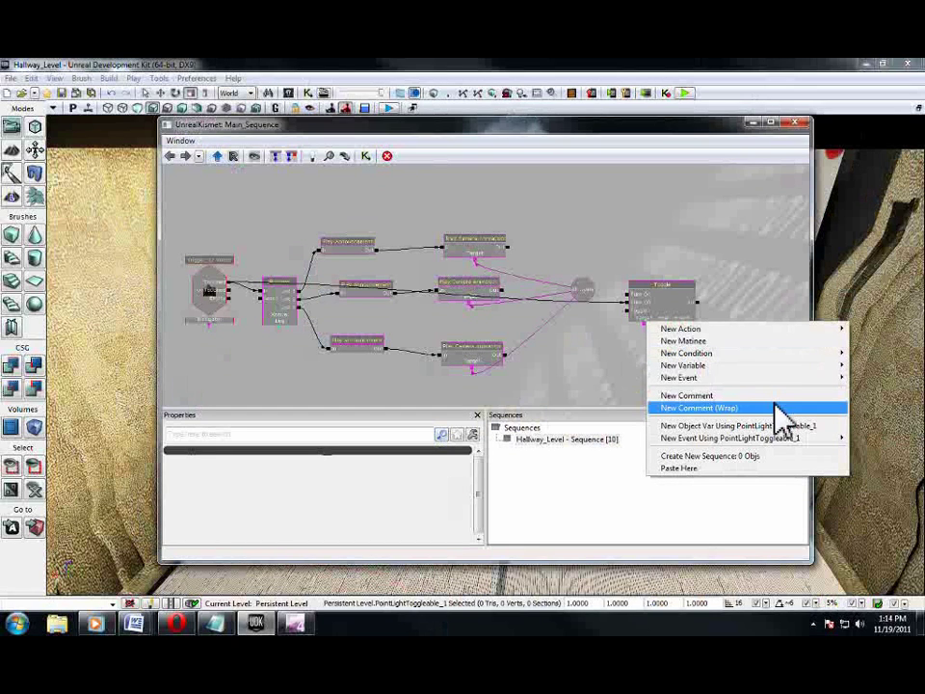
pyautogui.moveTo(800, 440)
pyautogui.click(801, 426)
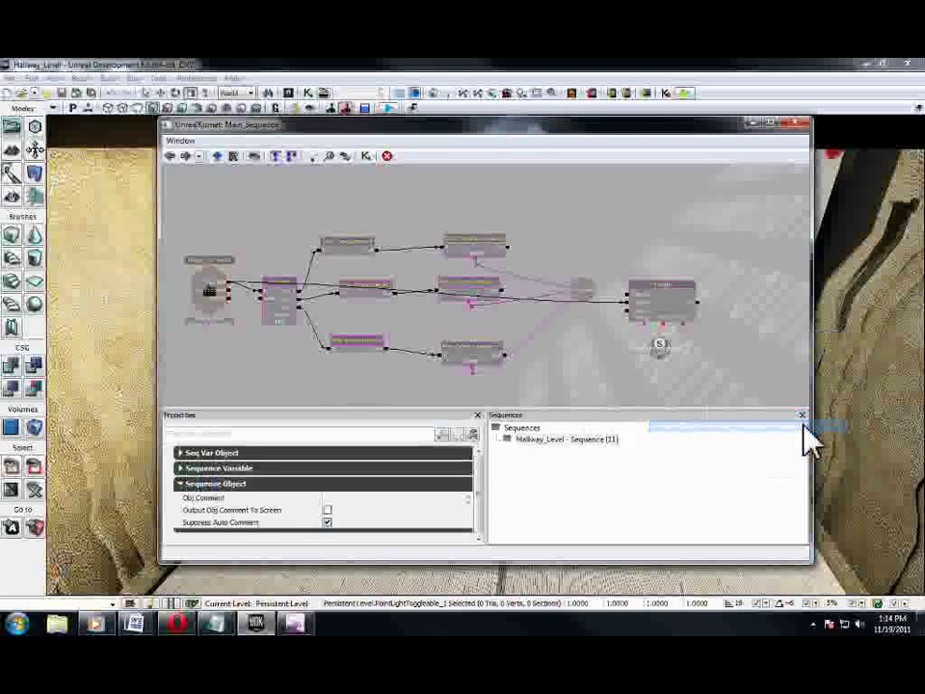
pyautogui.moveTo(644, 326); pyautogui.dragTo(658, 345)
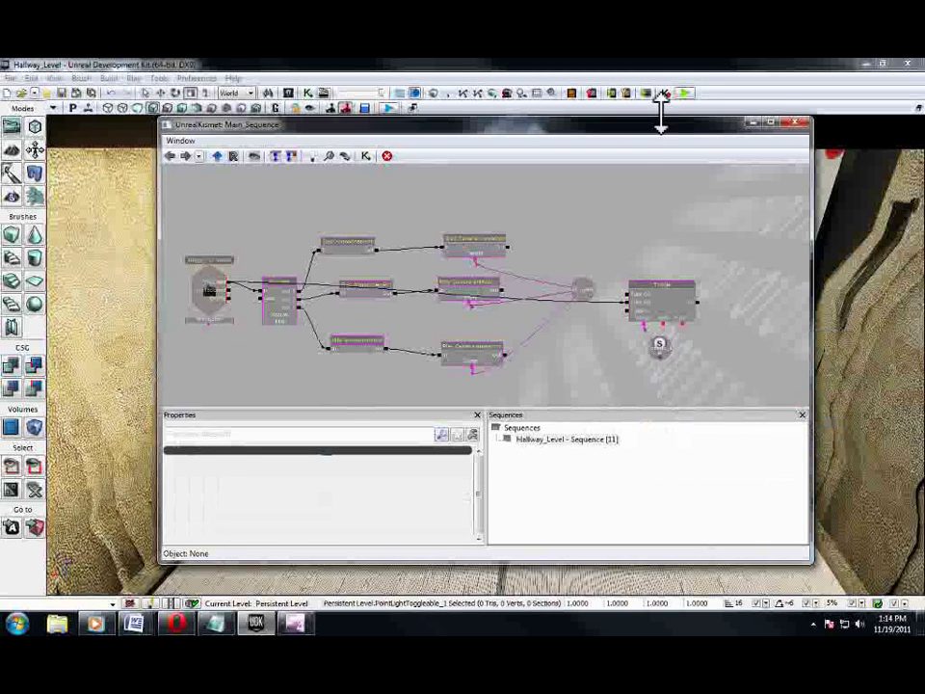
# Play-test the level again, walking through the hallway trigger to check that the point light turns off along with the announcement and shake
pyautogui.click(755, 71)
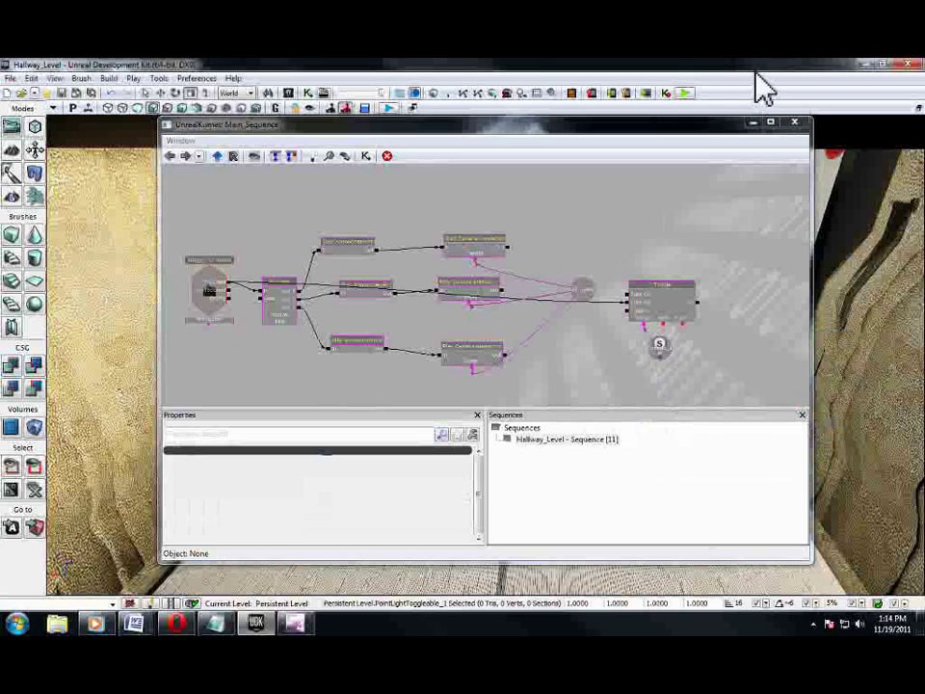
pyautogui.click(686, 94)
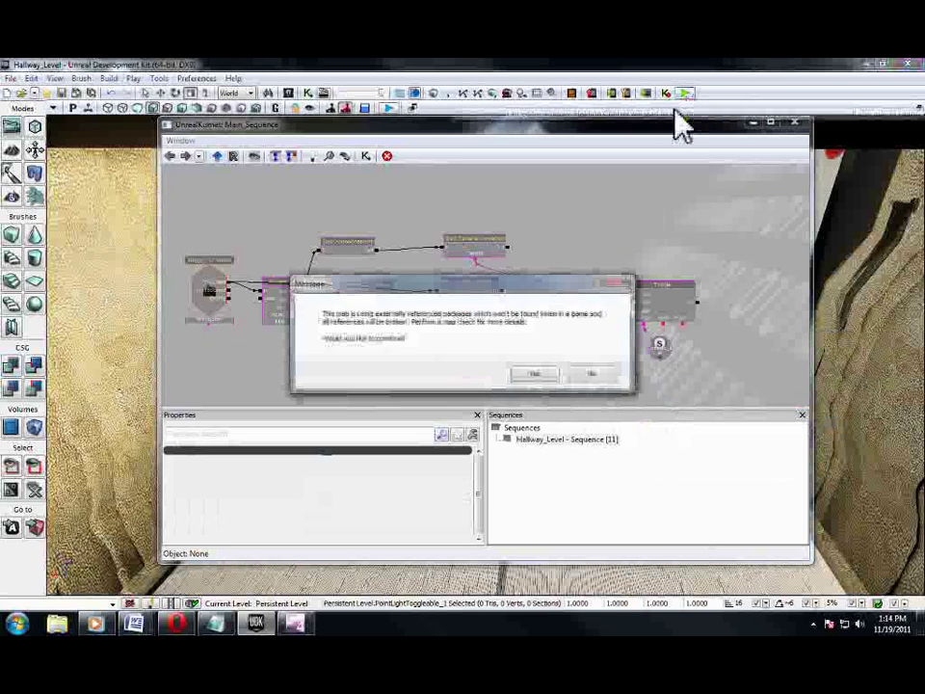
pyautogui.click(537, 376)
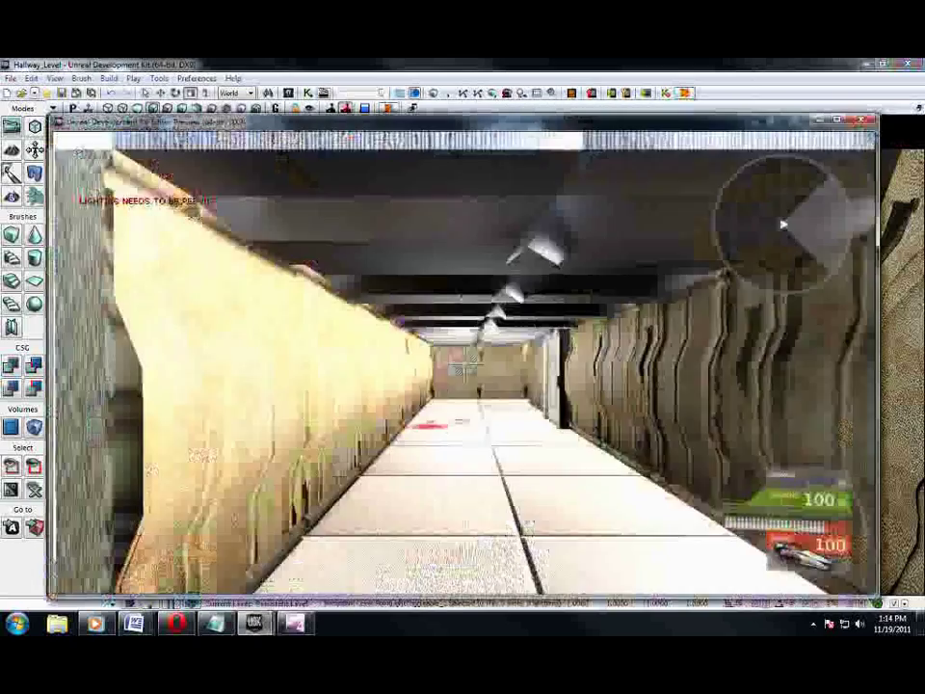
pyautogui.press('w')
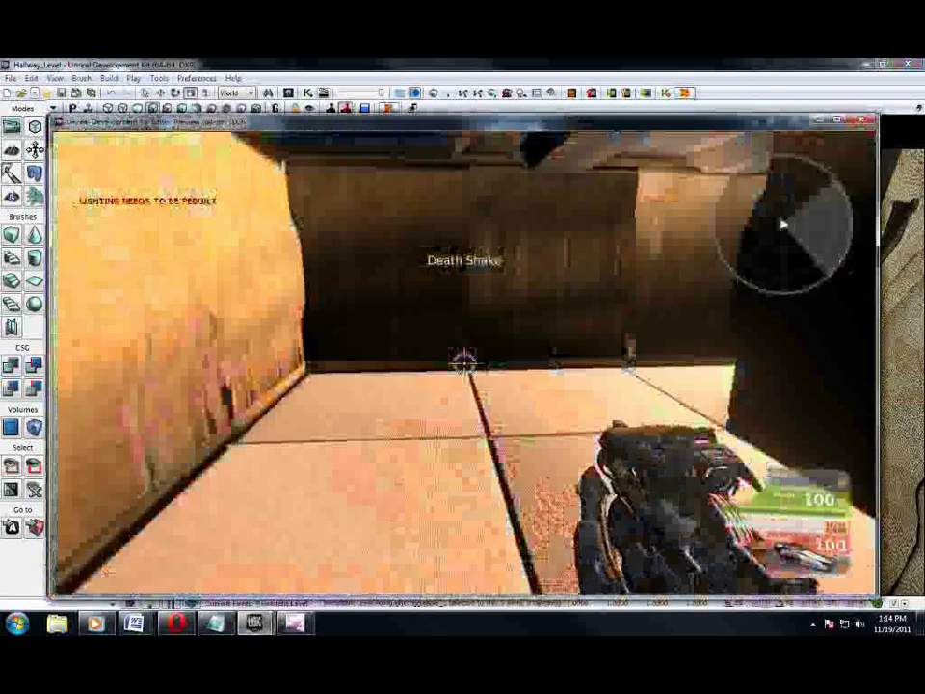
pyautogui.press('w')
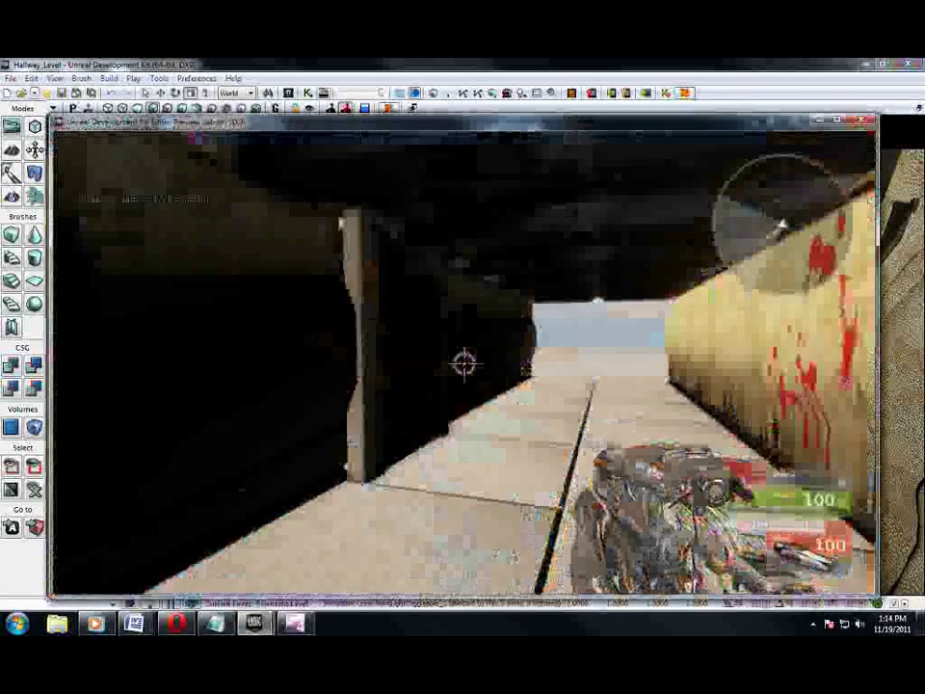
pyautogui.press('s')
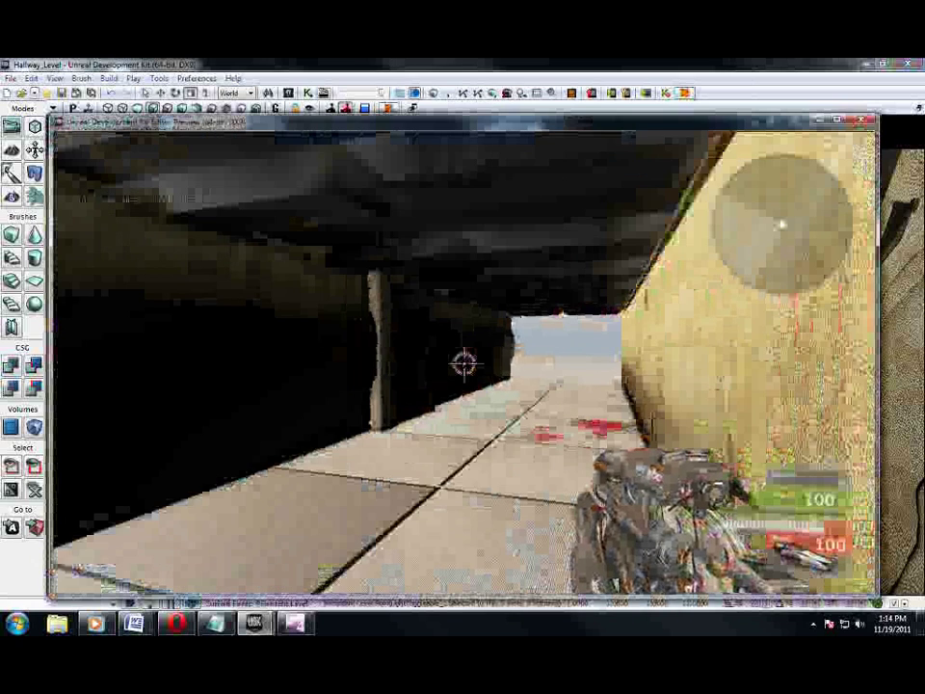
pyautogui.press('w')
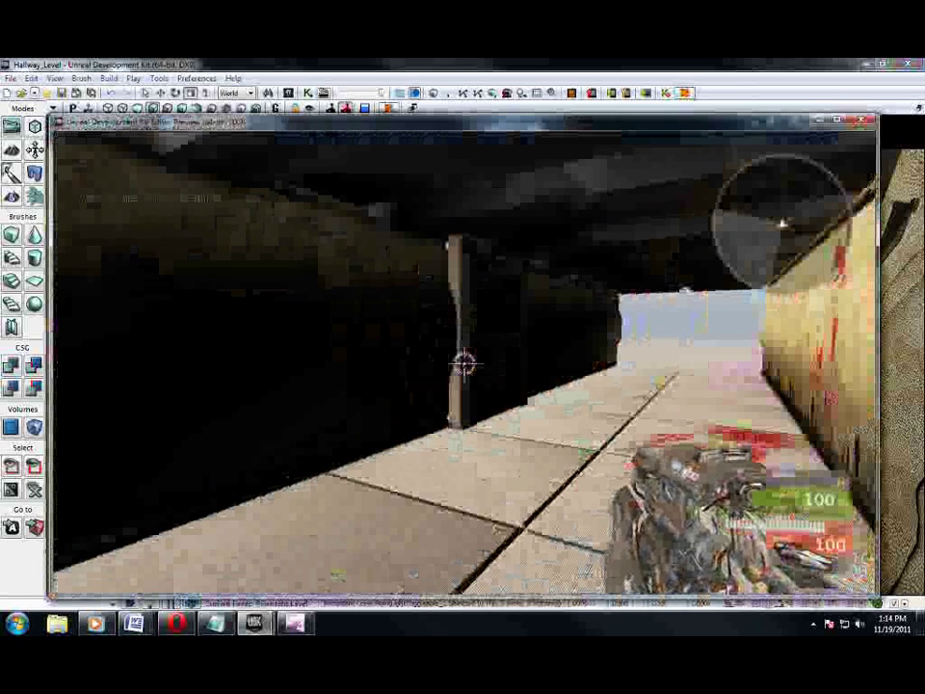